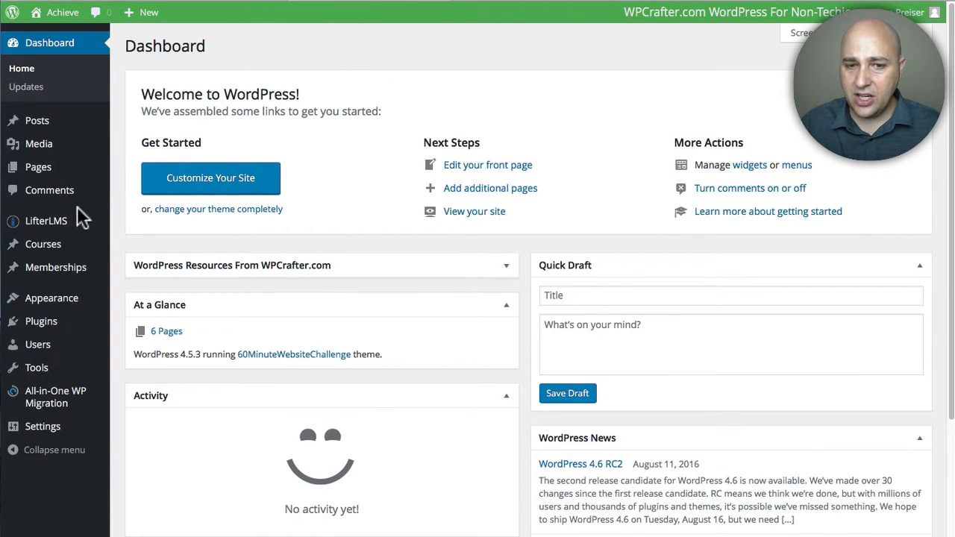
Step: Open the LifterLMS settings and switch to the Gateways section showing the PayPal settings
mouse_move(56, 228)
left_click(133, 222)
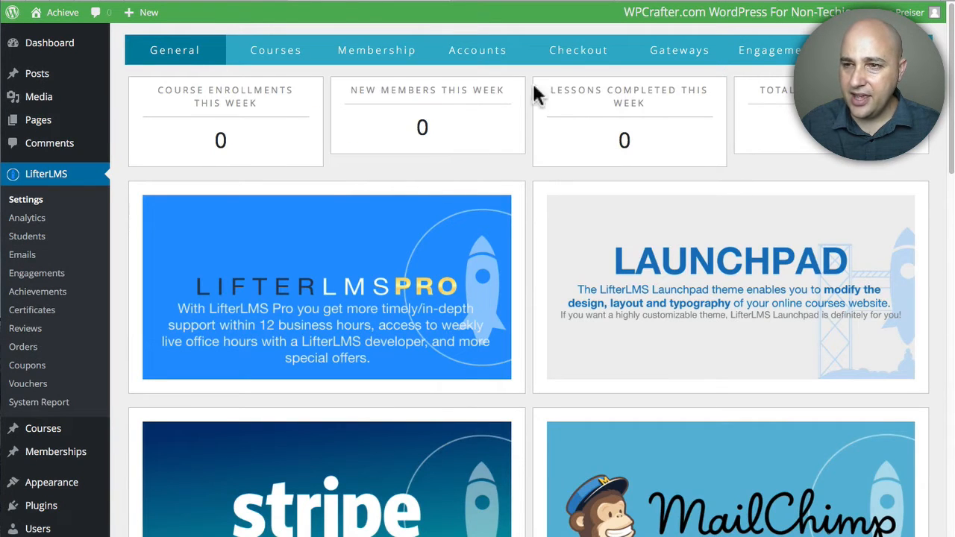
left_click(679, 57)
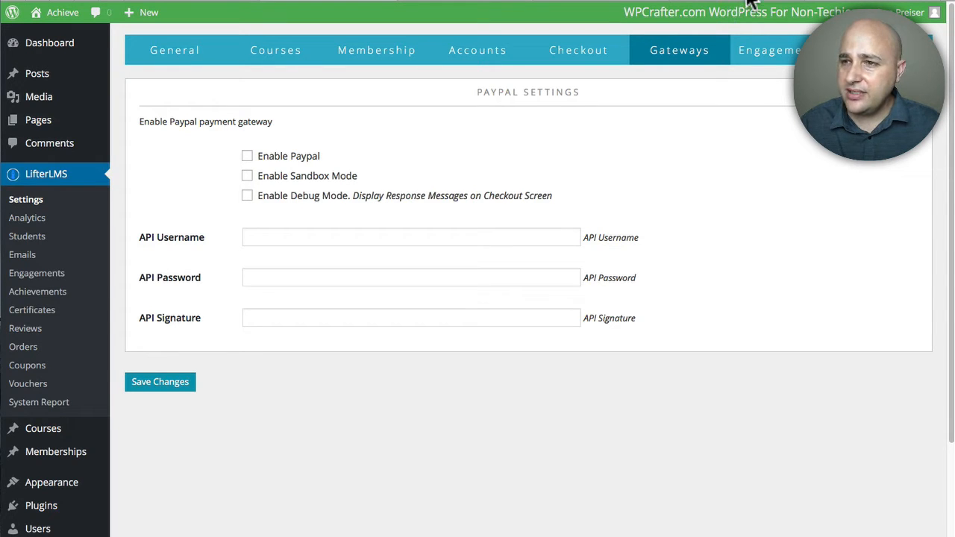
Step: Read through the LifterLMS PayPal Setup documentation in the other browser tab, then return to the WordPress admin
left_click(733, 4)
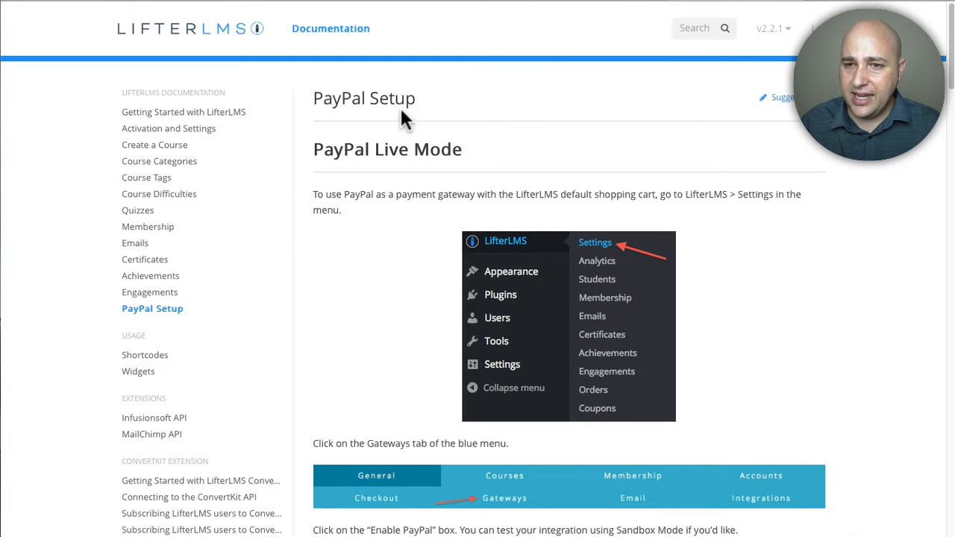
scroll(407, 155, "down", 3)
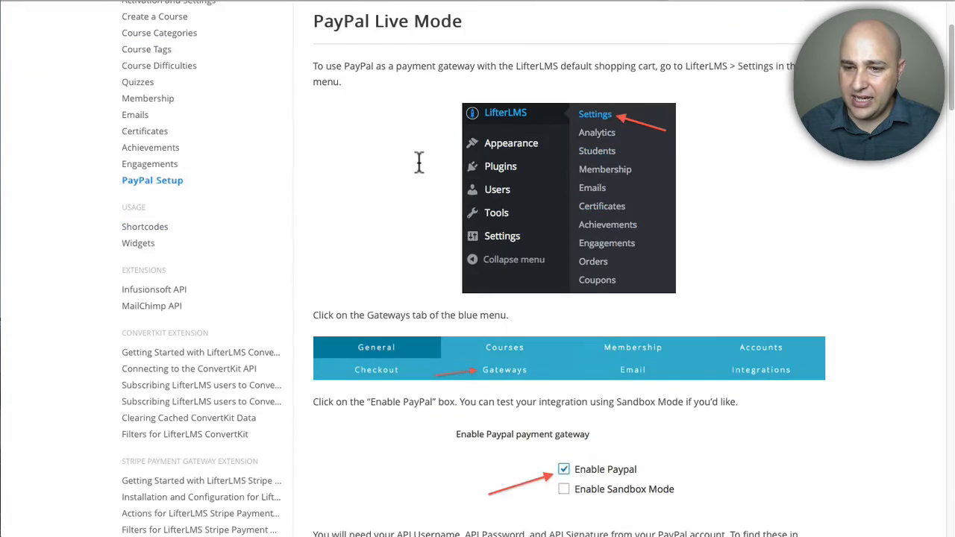
scroll(419, 162, "down", 7)
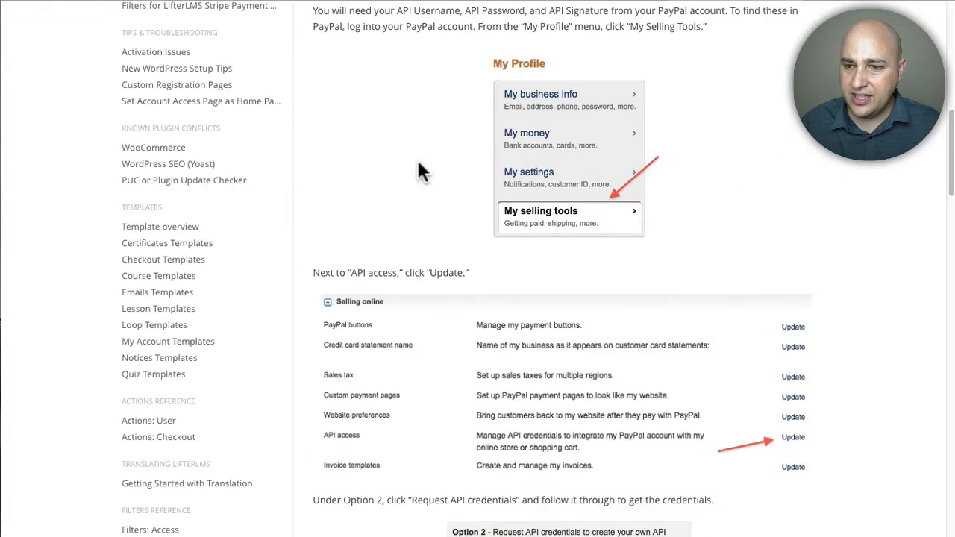
scroll(420, 170, "up", 10)
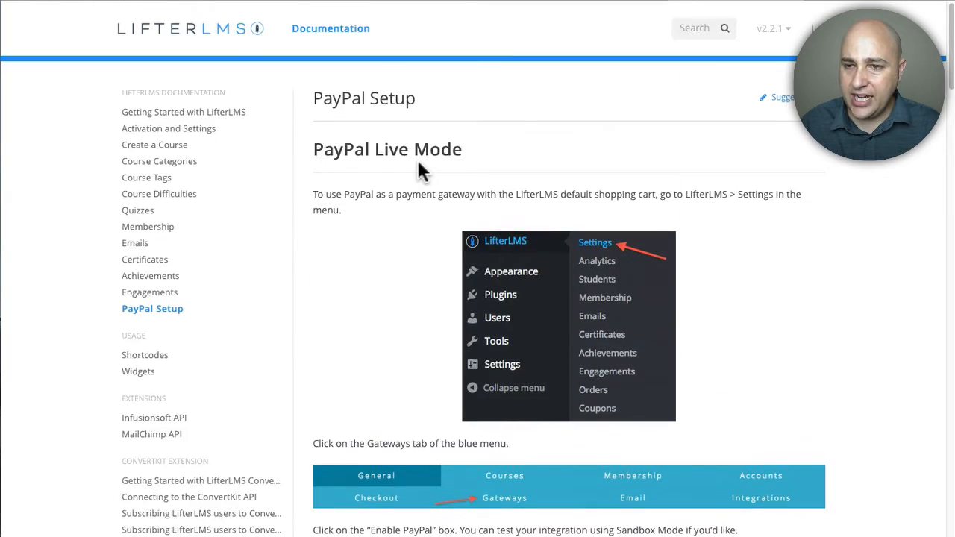
left_click(343, 4)
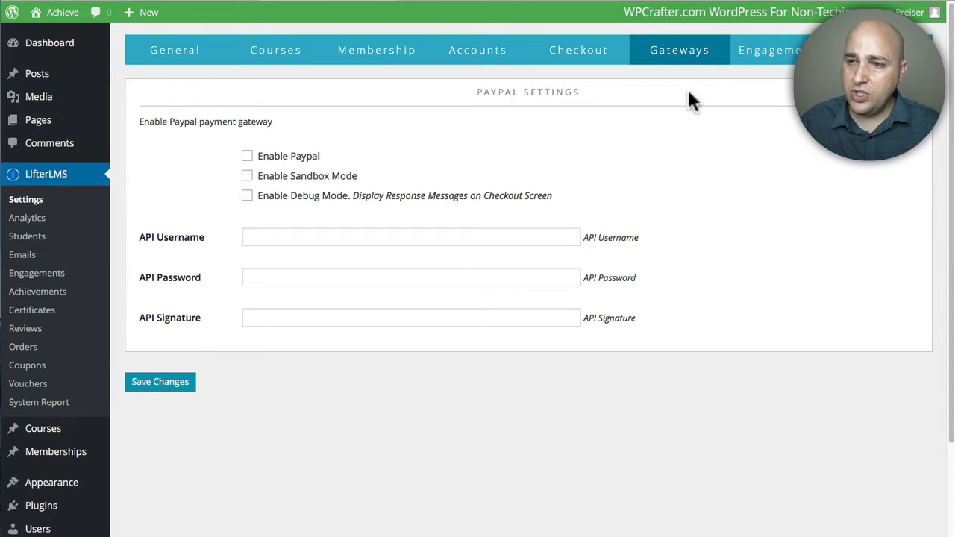
Step: Browse the WooCommerce homepage in another browser tab
left_click(881, 50)
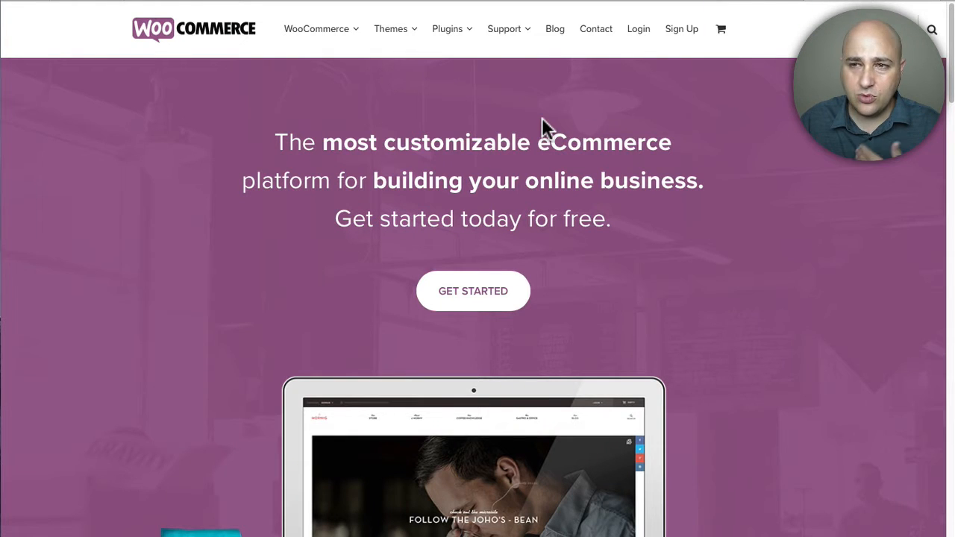
scroll(542, 127, "down", 5)
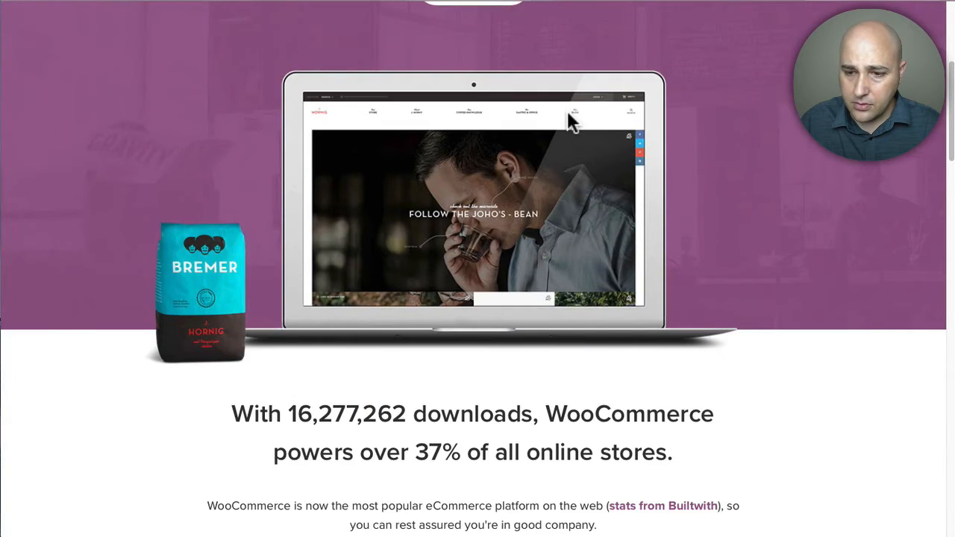
scroll(567, 119, "down", 1)
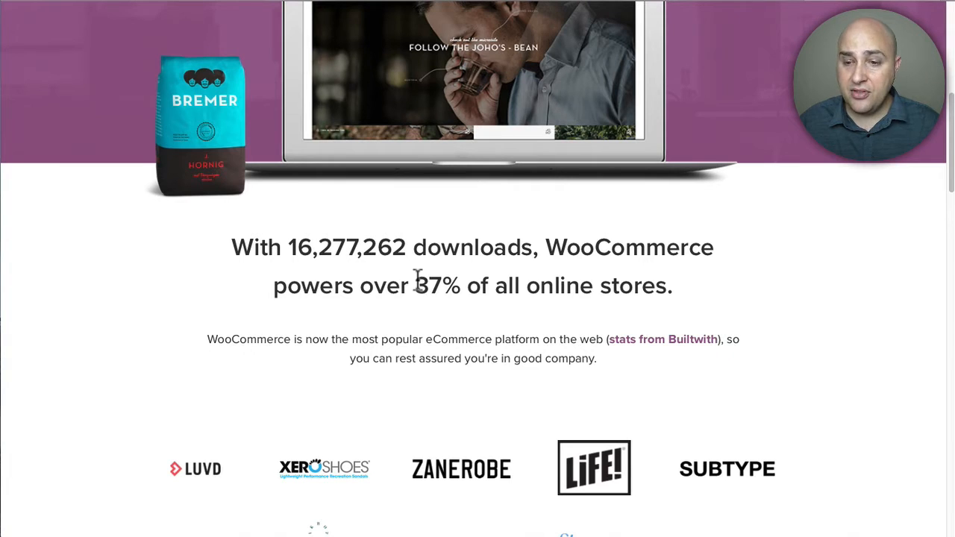
scroll(418, 278, "down", 5)
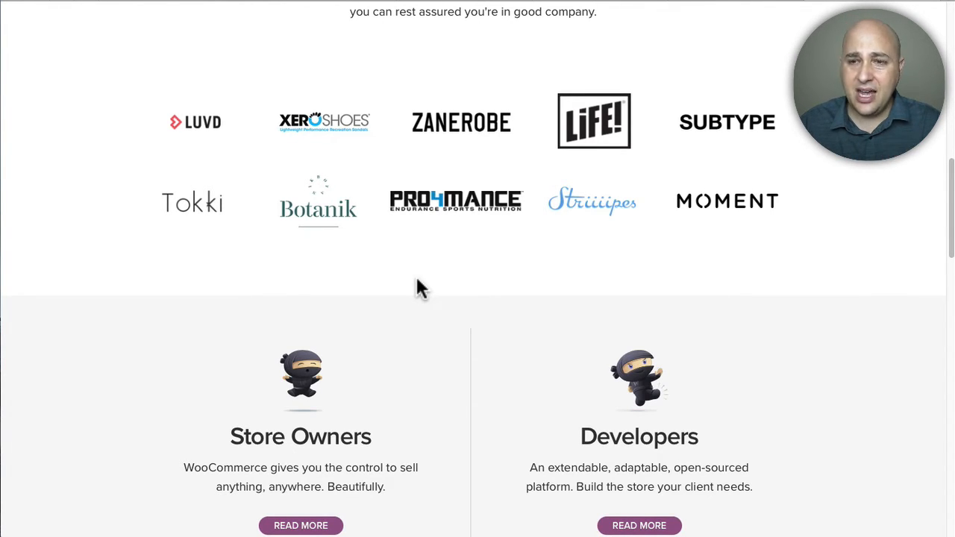
scroll(514, 270, "up", 10)
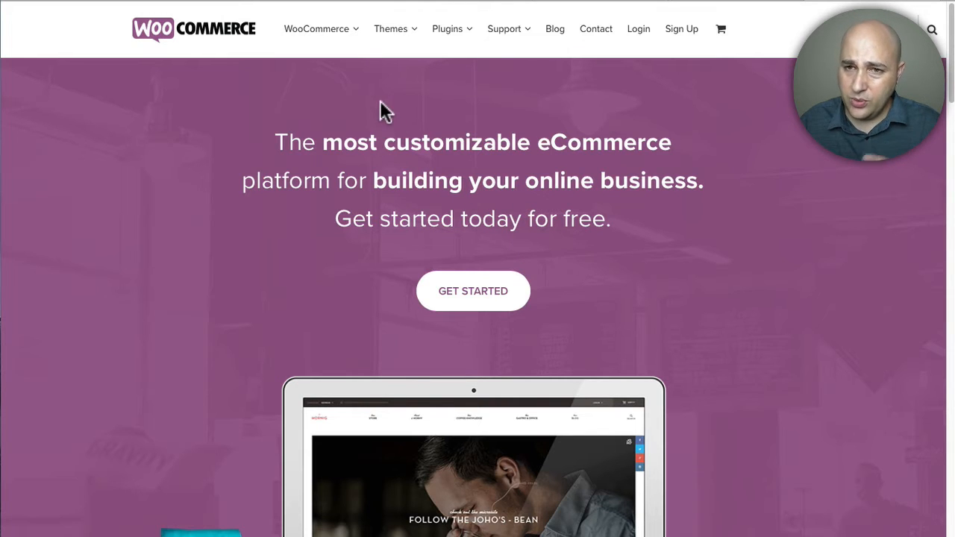
Step: Open the WooCommerce Extensions page and browse the available payment and store extensions
mouse_move(314, 27)
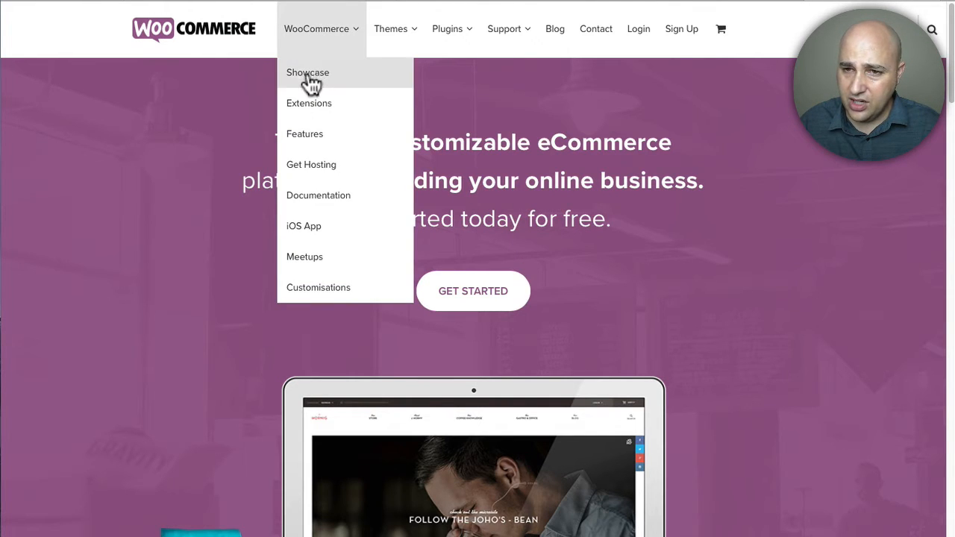
left_click(321, 108)
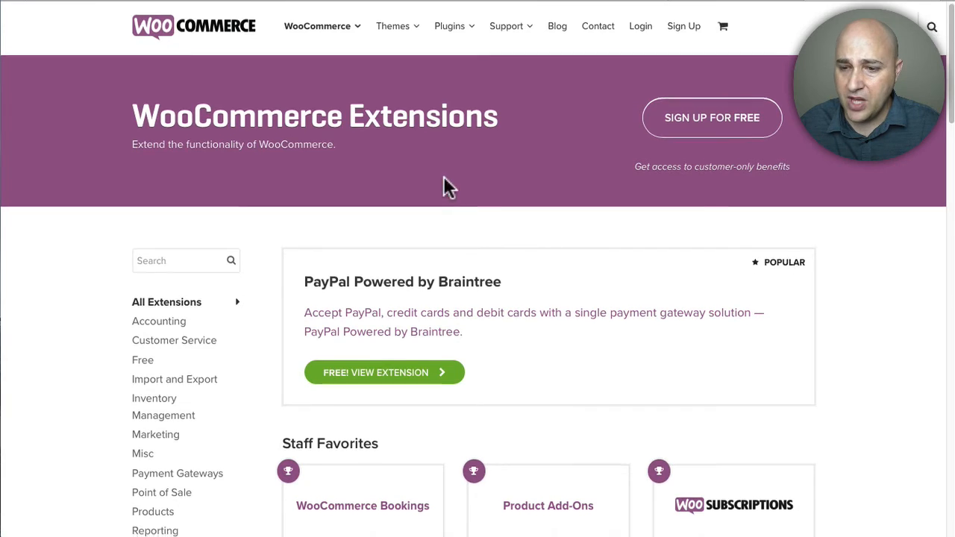
scroll(443, 180, "down", 6)
scroll(446, 185, "down", 3)
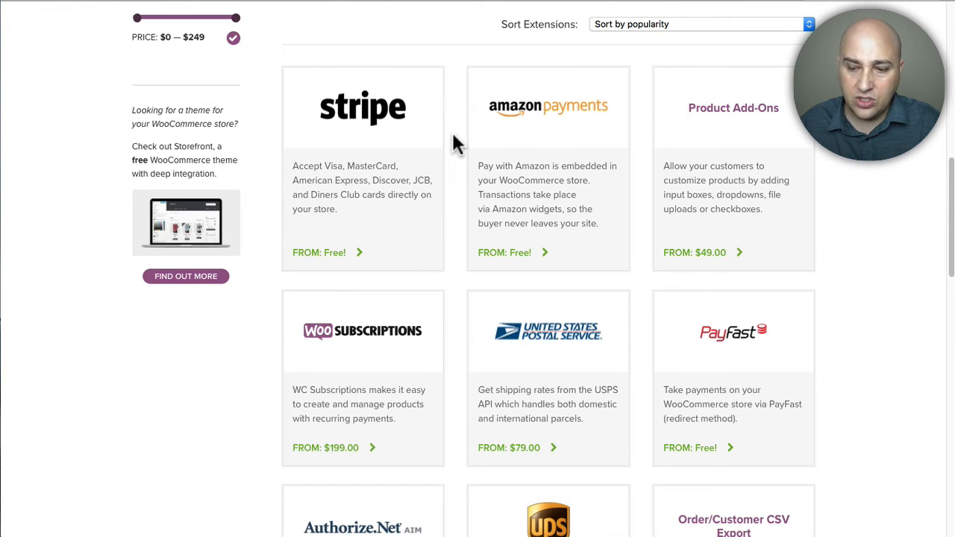
scroll(453, 138, "up", 10)
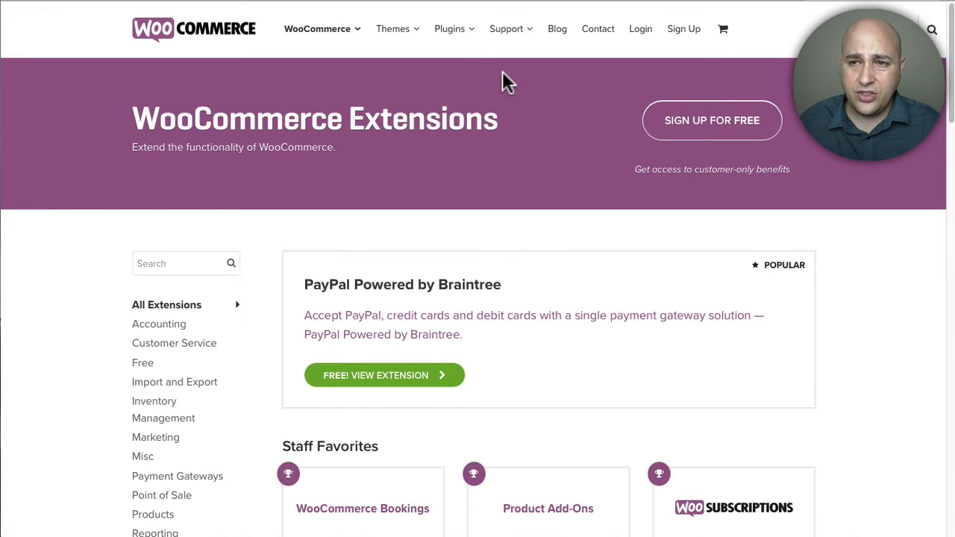
Step: Read the Getting Started with LifterLMS and WooCommerce knowledge base article, including the integration and SKU matching sections
left_click(597, 3)
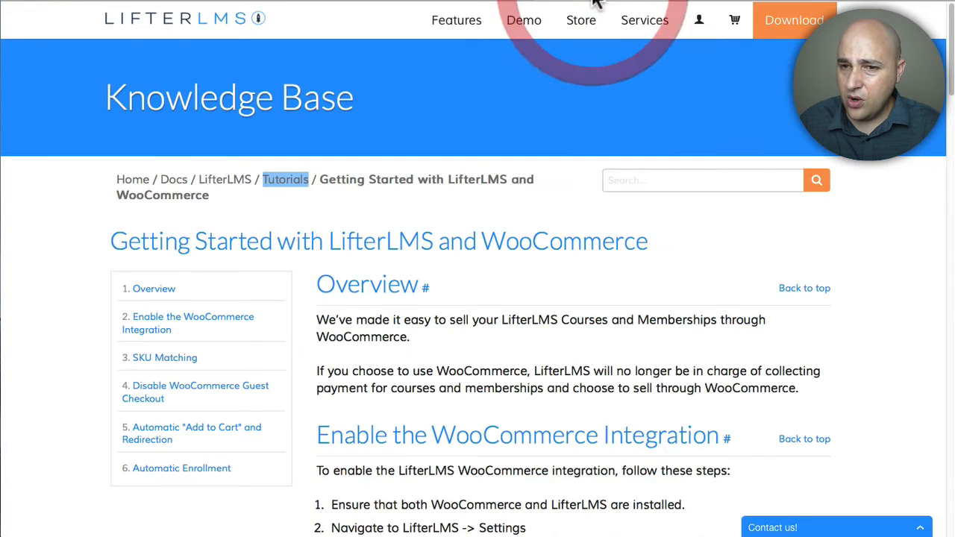
left_click(133, 91)
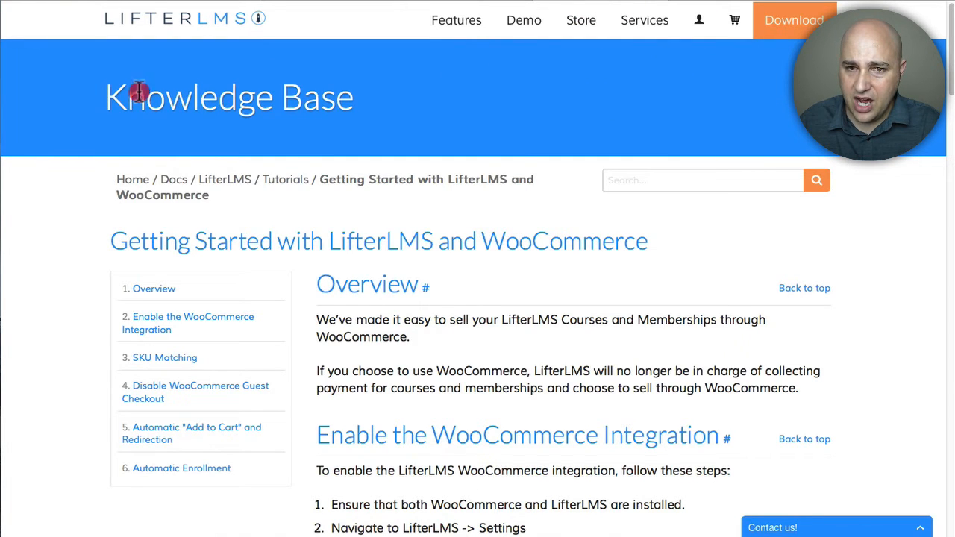
scroll(341, 96, "down", 1)
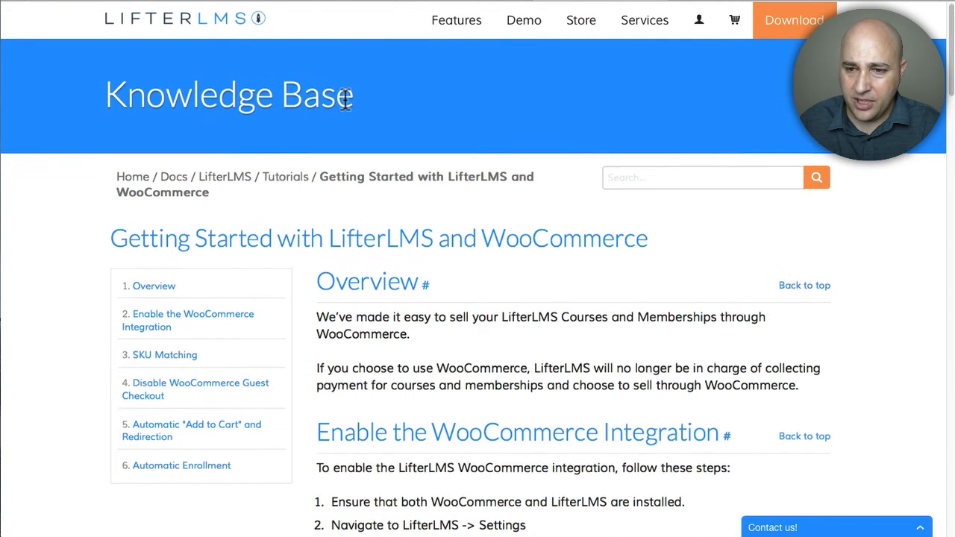
scroll(403, 216, "down", 8)
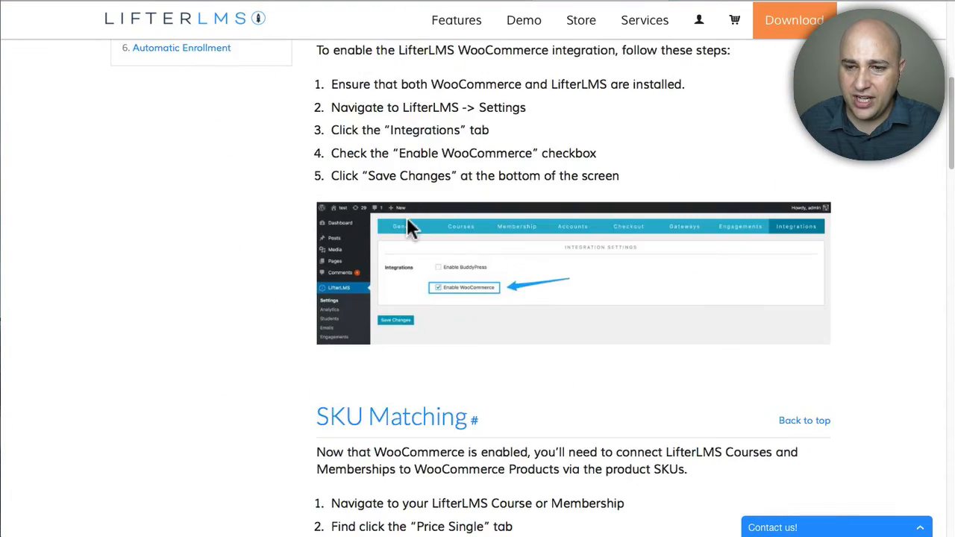
scroll(407, 221, "down", 11)
scroll(408, 218, "up", 4)
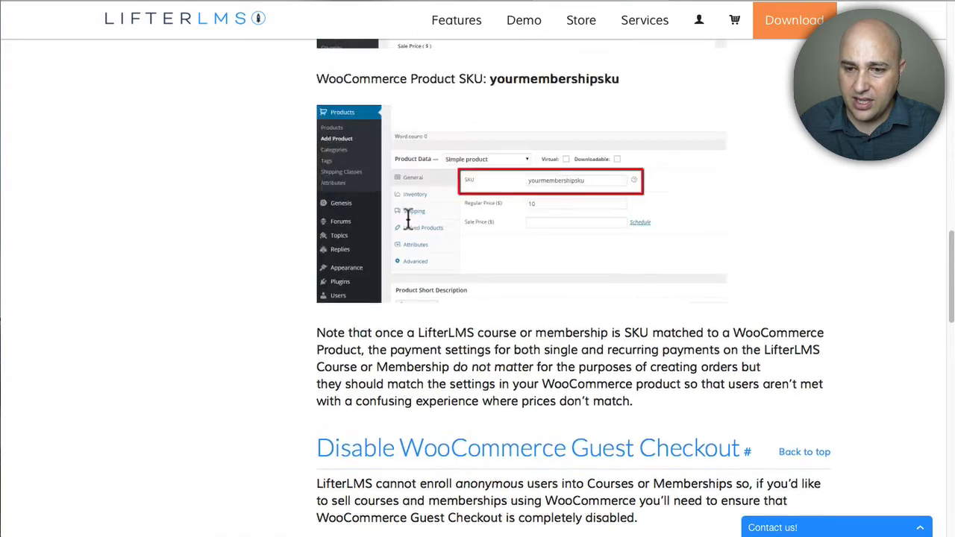
scroll(407, 217, "up", 4)
scroll(407, 216, "down", 3)
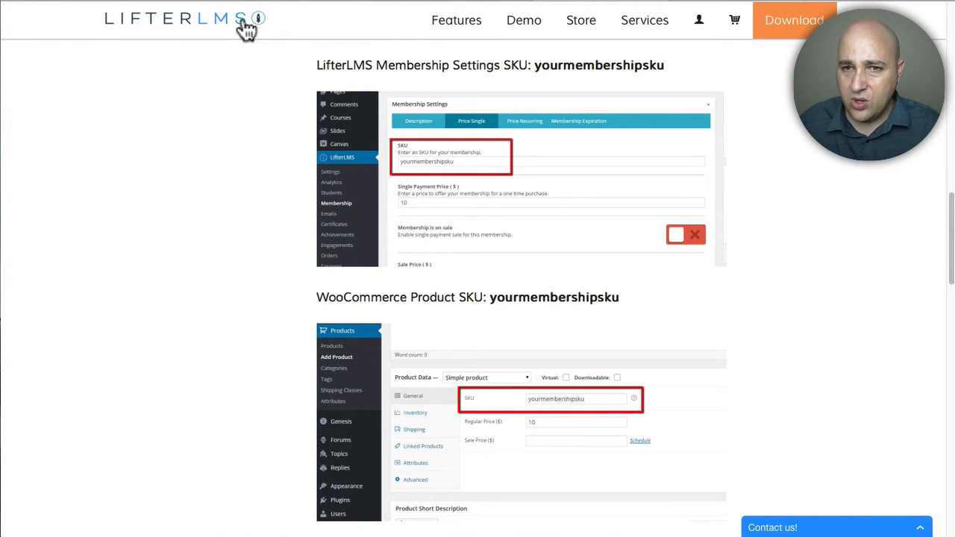
Step: Enable the WooCommerce integration in the LifterLMS integration settings and save the changes
left_click(311, 2)
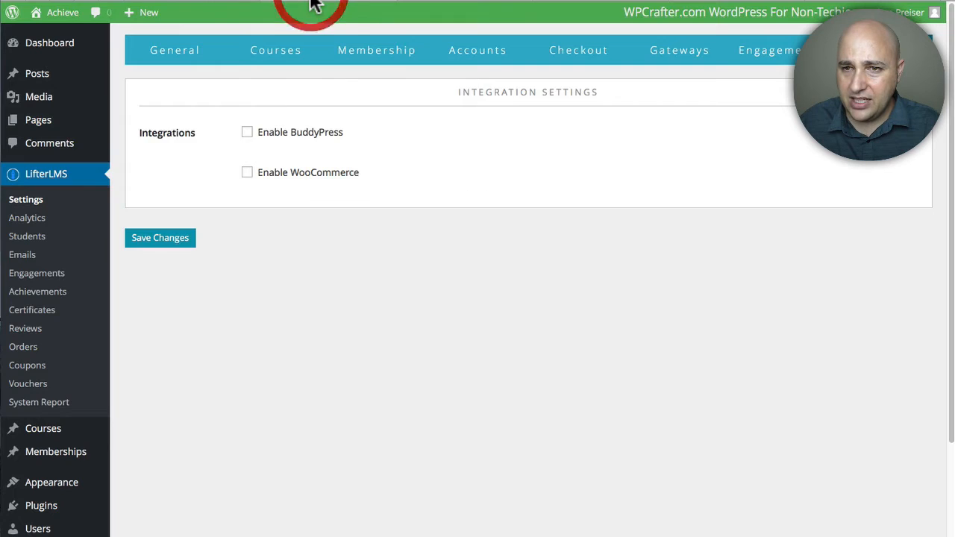
left_click(247, 173)
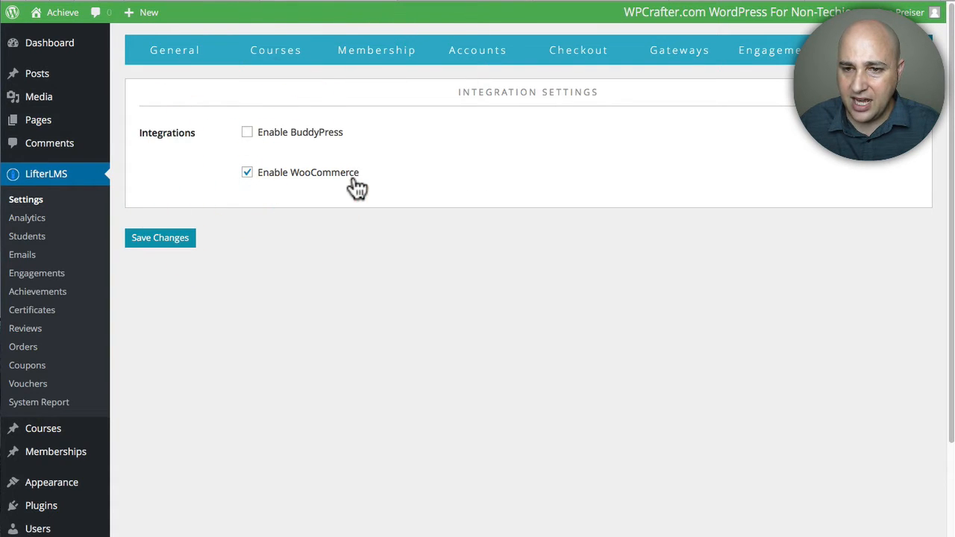
left_click(162, 239)
left_click(177, 246)
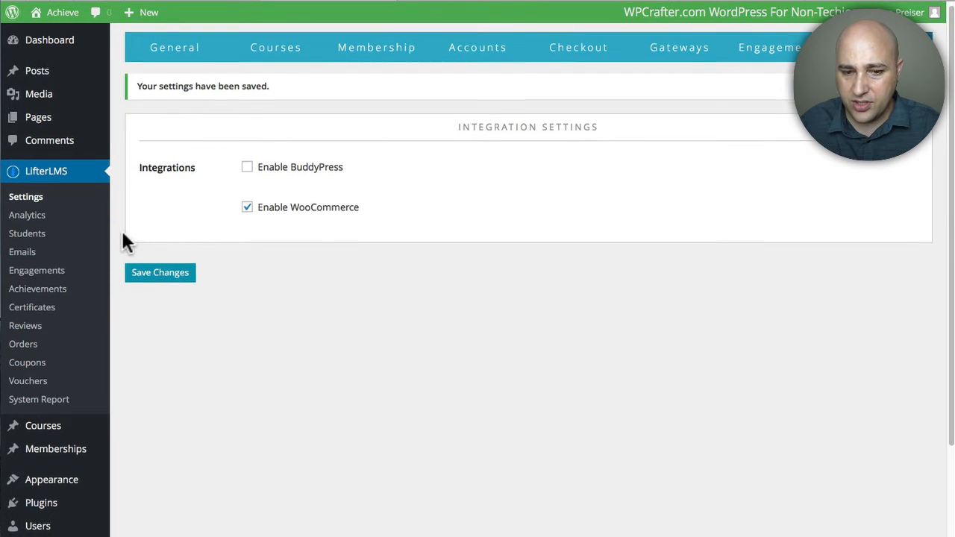
Step: Go to Add Plugins and search the plugin directory for "woocomme"
scroll(121, 237, "down", 3)
mouse_move(43, 418)
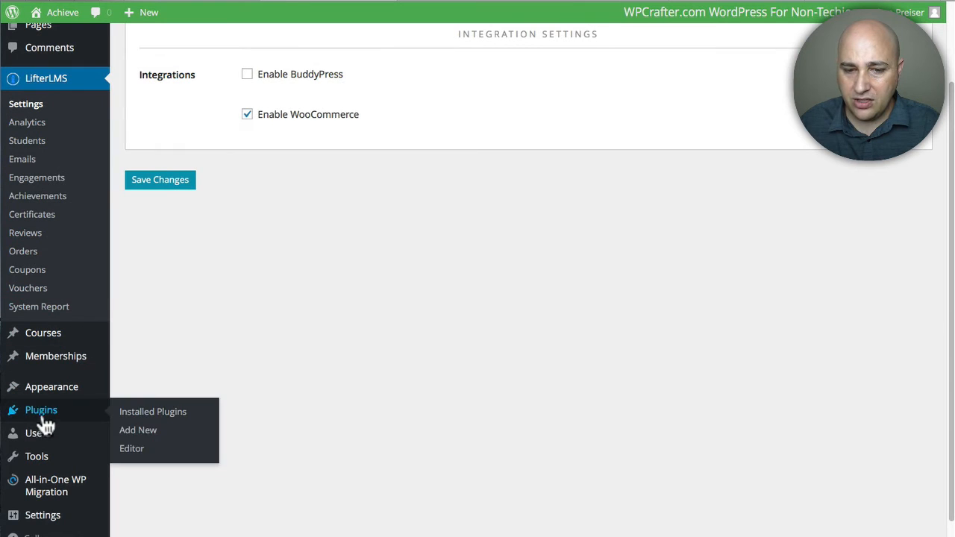
left_click(140, 431)
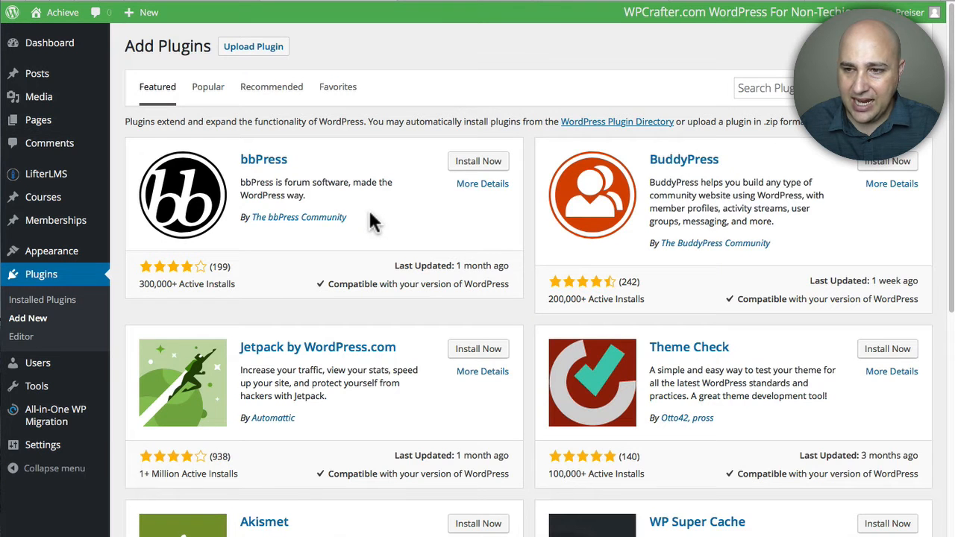
left_click(783, 90)
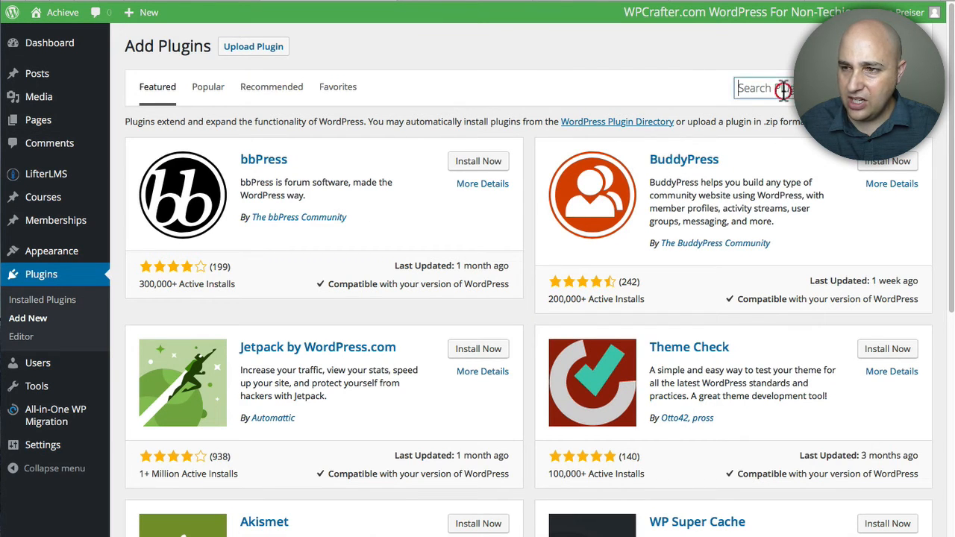
type("woocom")
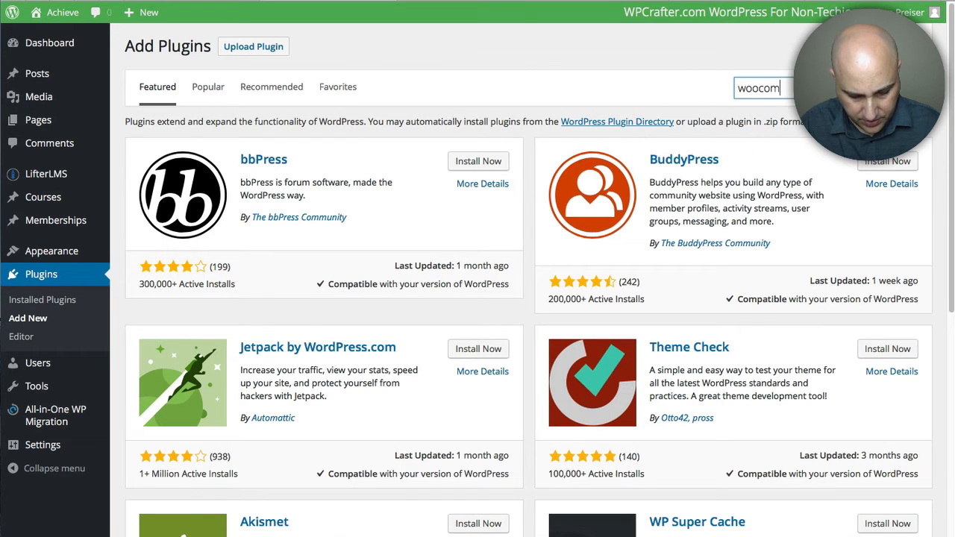
type("me")
key("Return")
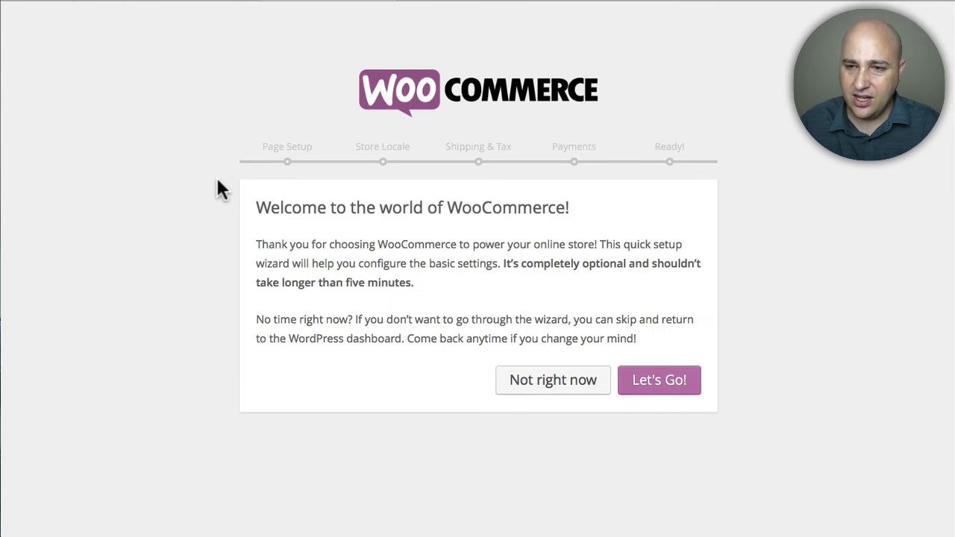
Step: Start the WooCommerce setup wizard and continue through the Page Setup step
left_click(658, 380)
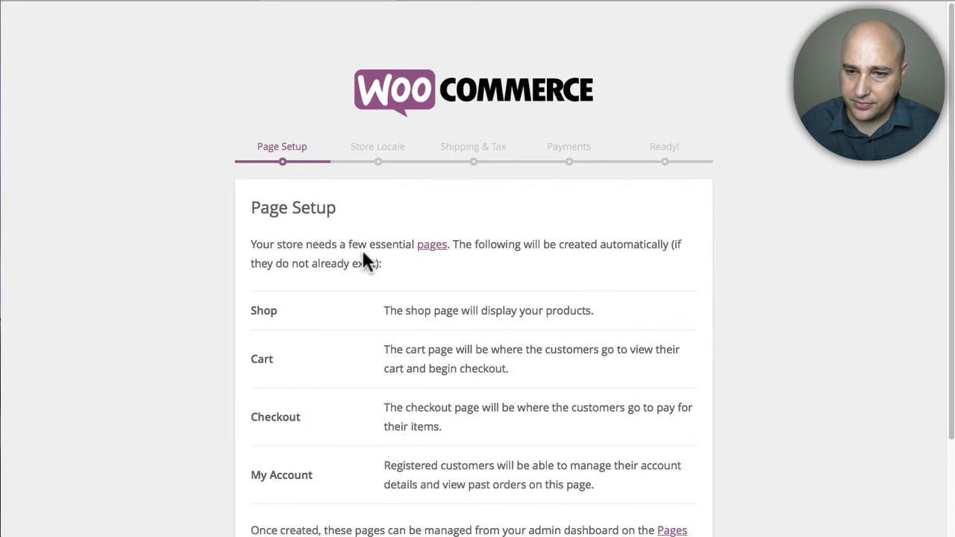
scroll(308, 221, "down", 3)
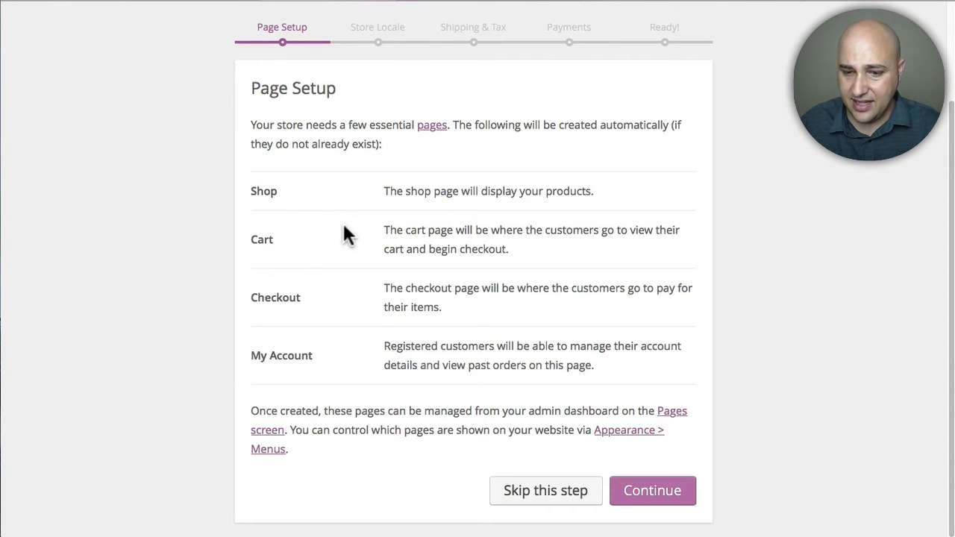
left_click(655, 494)
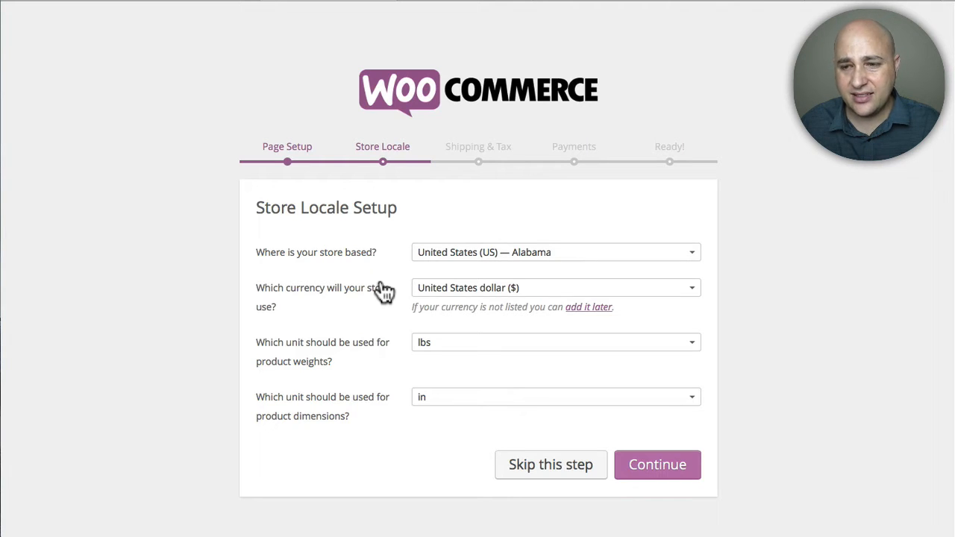
Step: Set the store location to United States (US) — California and continue past the Store Locale step
left_click(550, 254)
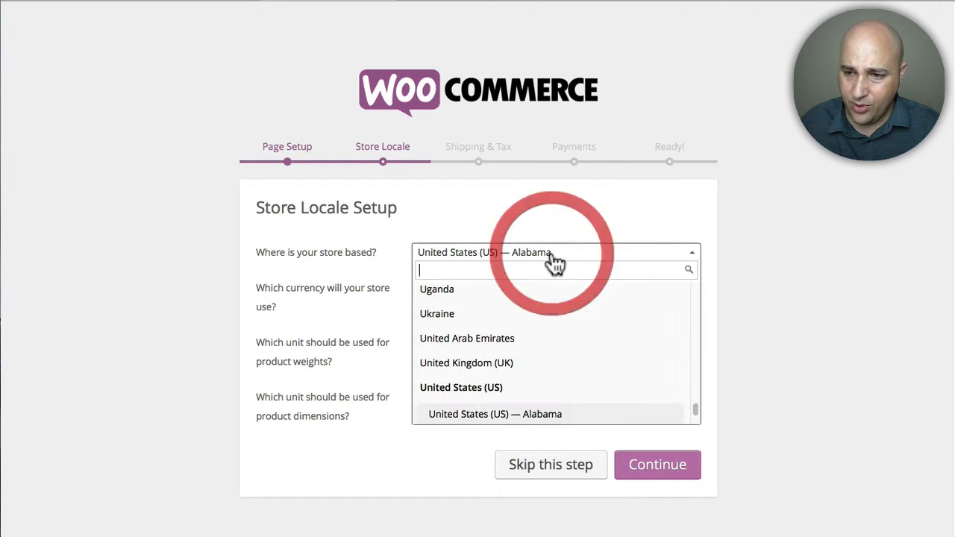
scroll(490, 366, "down", 3)
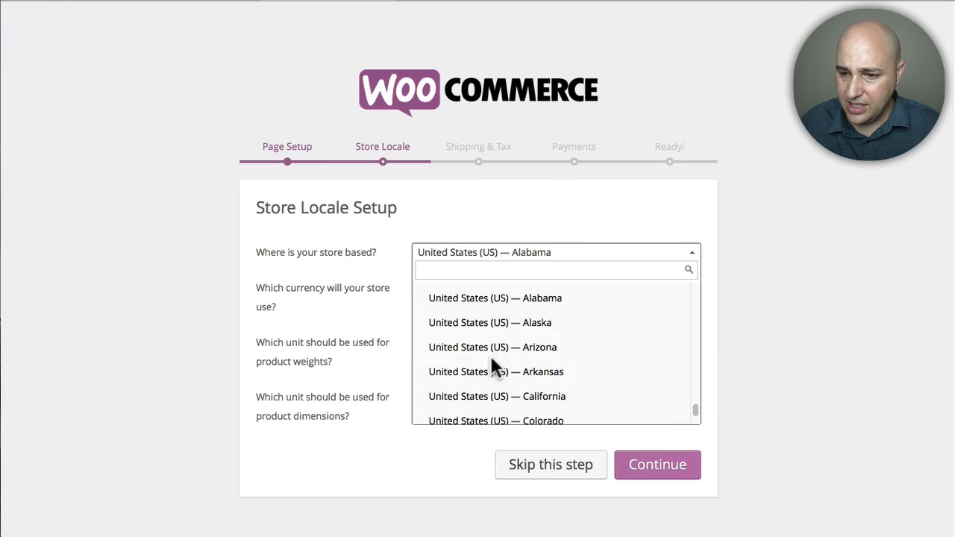
left_click(510, 398)
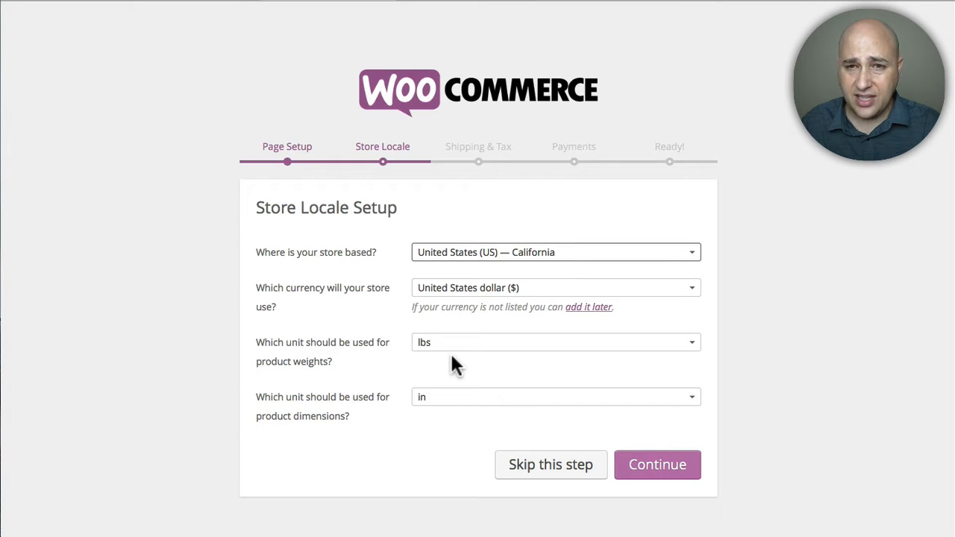
left_click(649, 469)
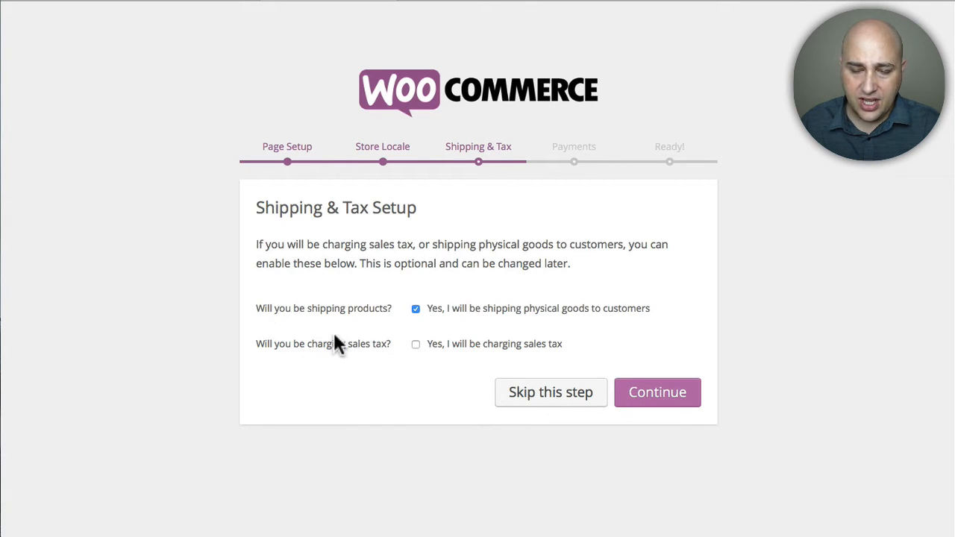
Step: Turn off shipping physical goods and continue past the Shipping & Tax step
left_click(415, 310)
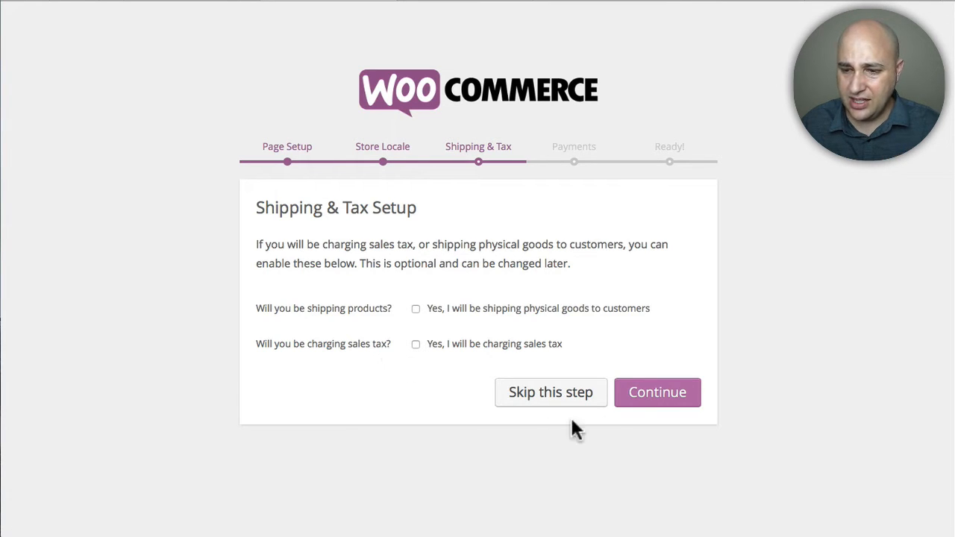
left_click(661, 399)
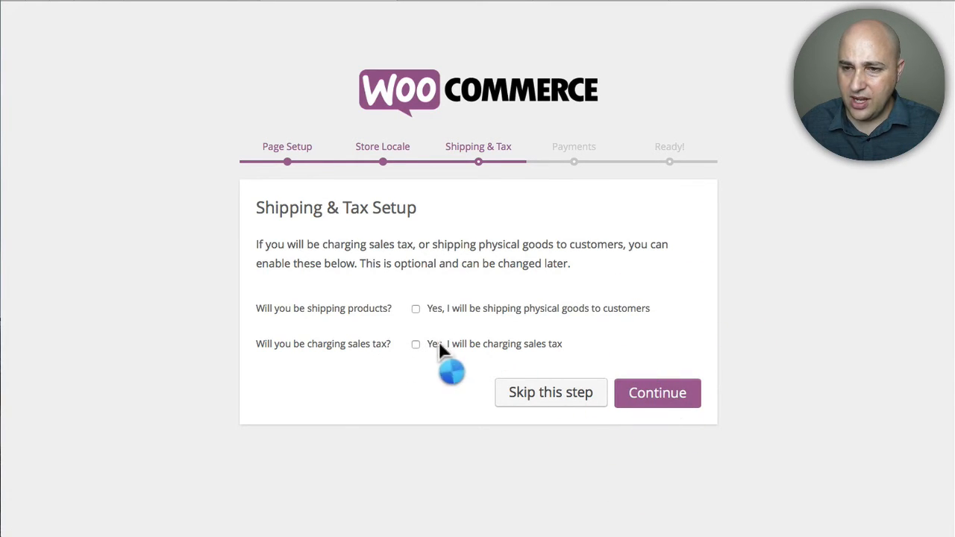
Step: Enable PayPal Standard as the payment method and continue past the Payments step
scroll(445, 355, "down", 3)
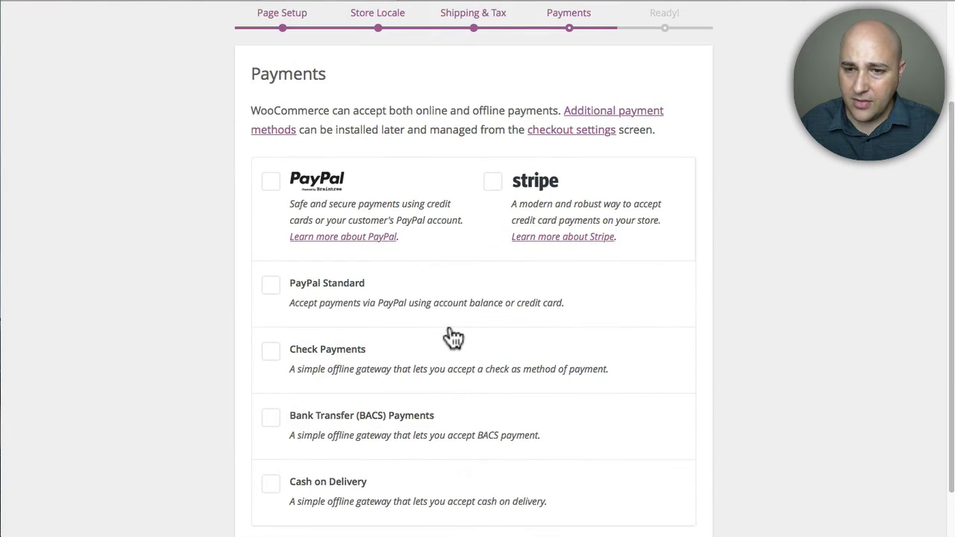
scroll(452, 337, "down", 2)
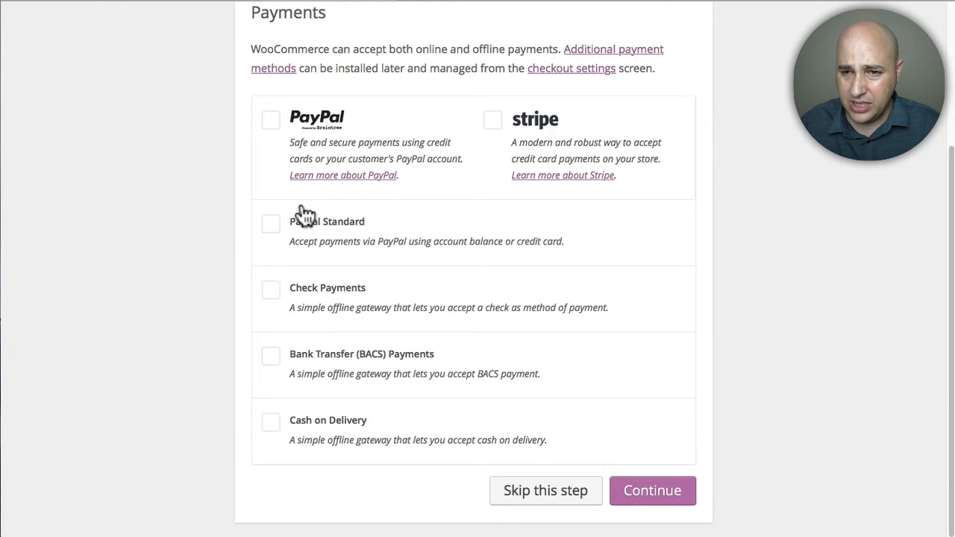
double_click(272, 228)
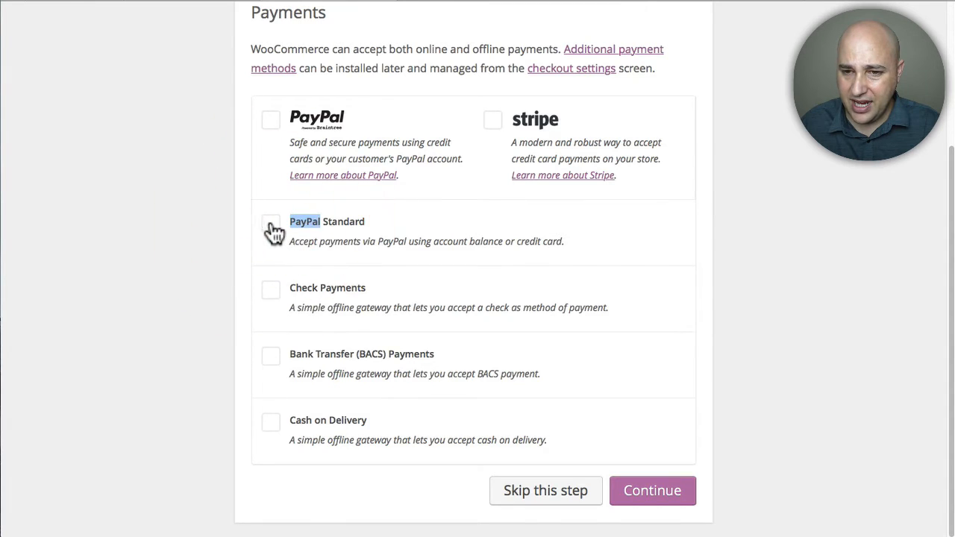
left_click(272, 226)
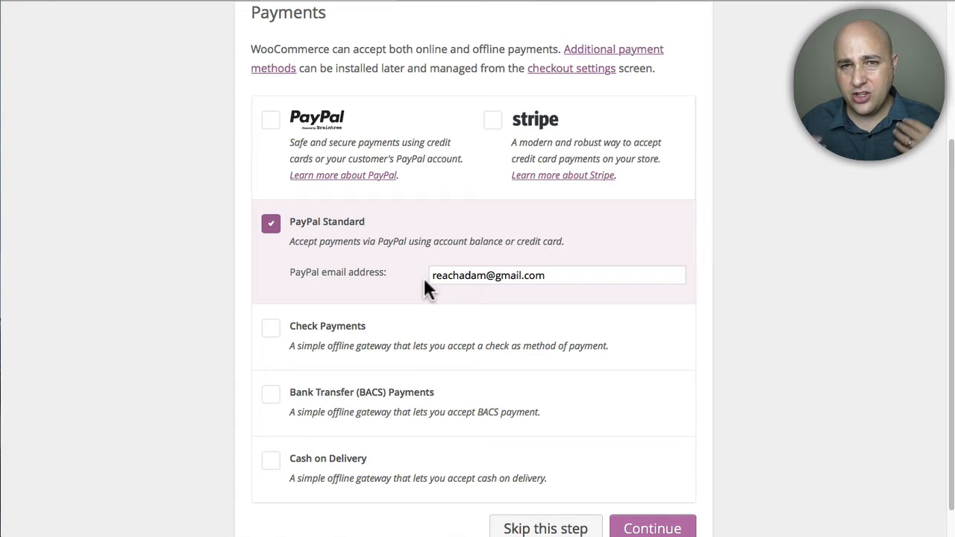
scroll(426, 288, "down", 1)
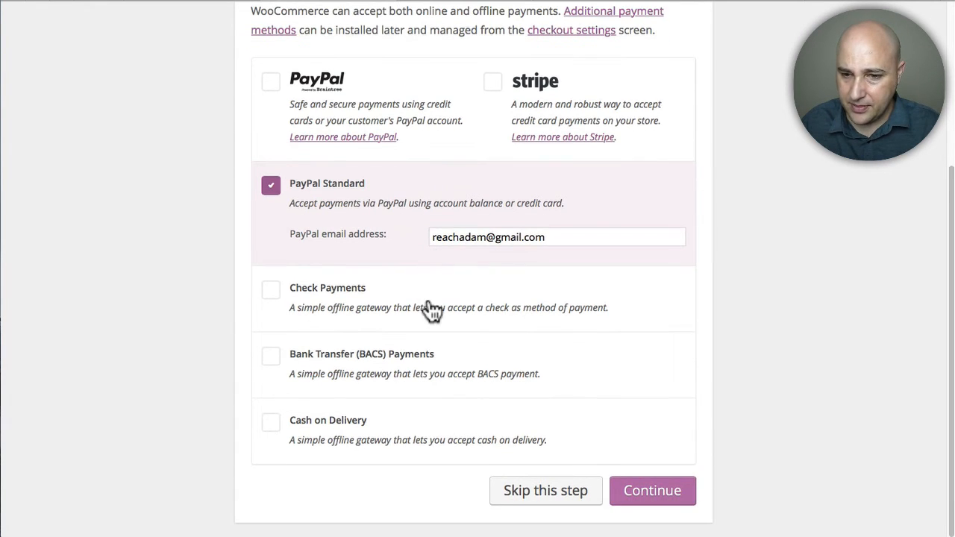
left_click(668, 490)
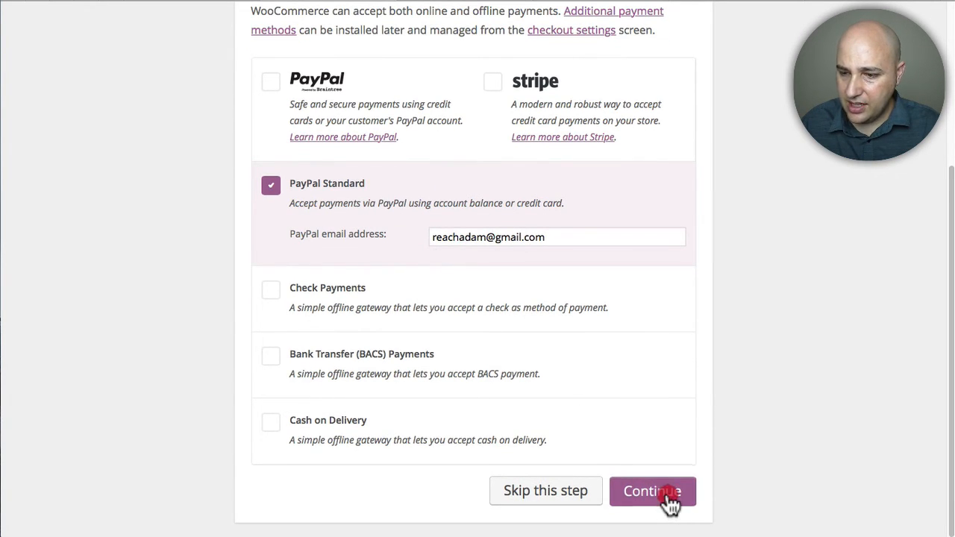
Step: Decline sharing usage data and return to the WordPress Dashboard
scroll(522, 374, "up", 1)
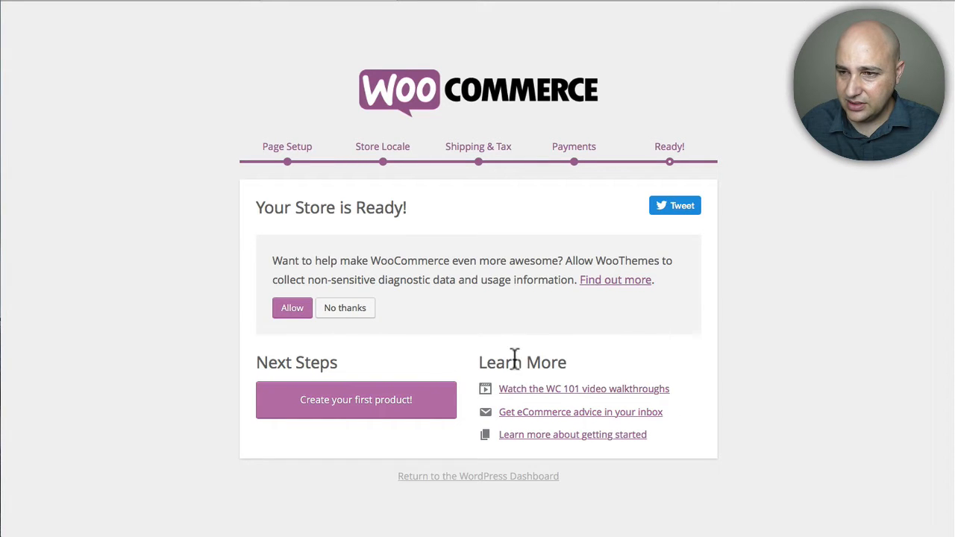
left_click(333, 309)
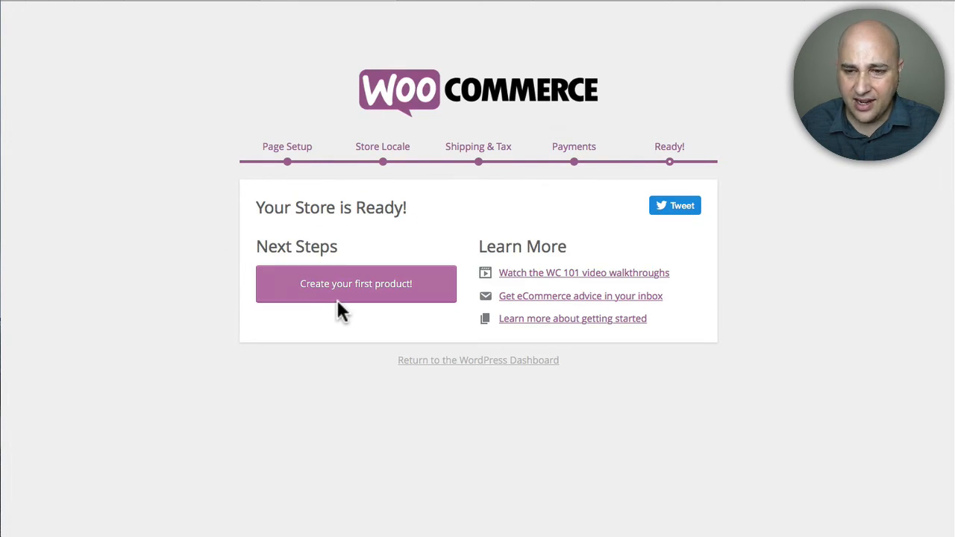
left_click(473, 361)
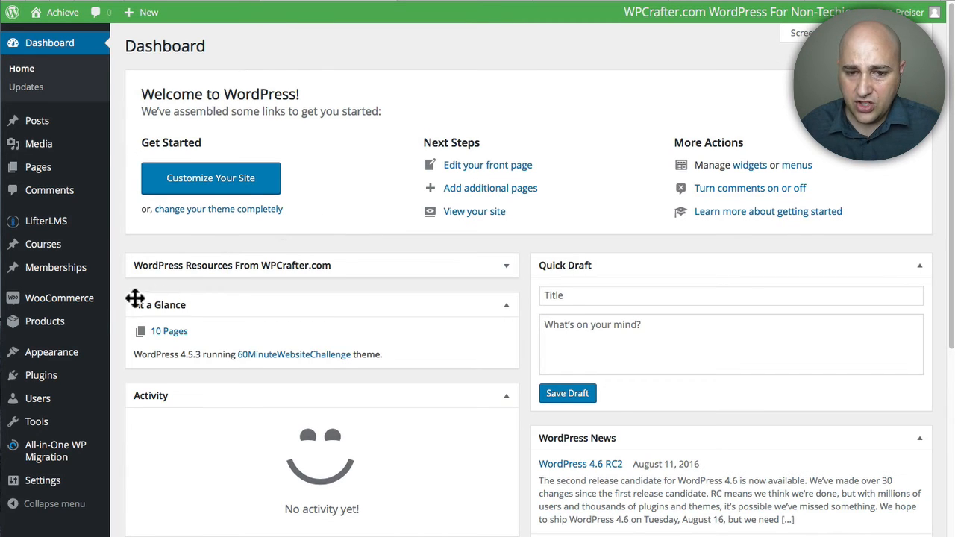
Step: Open the WooCommerce settings
mouse_move(71, 306)
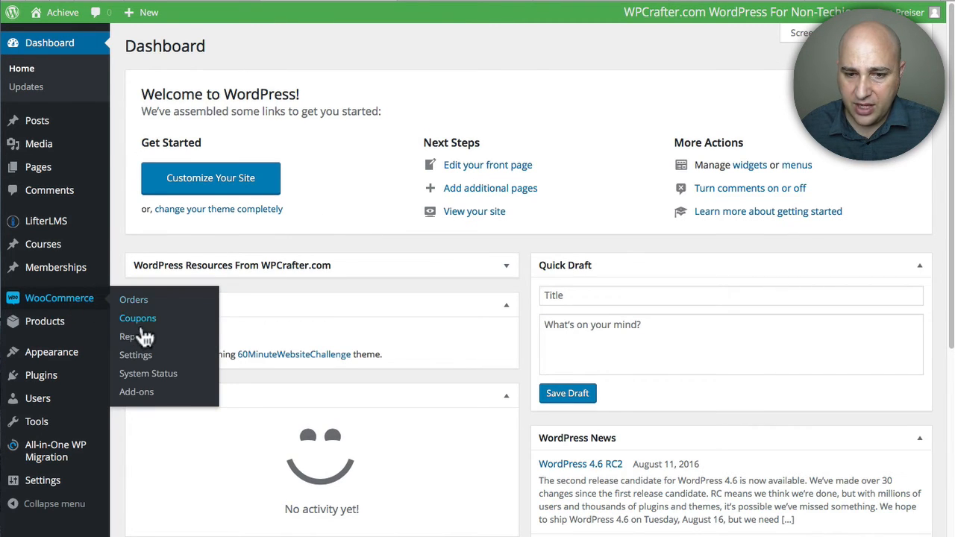
left_click(138, 356)
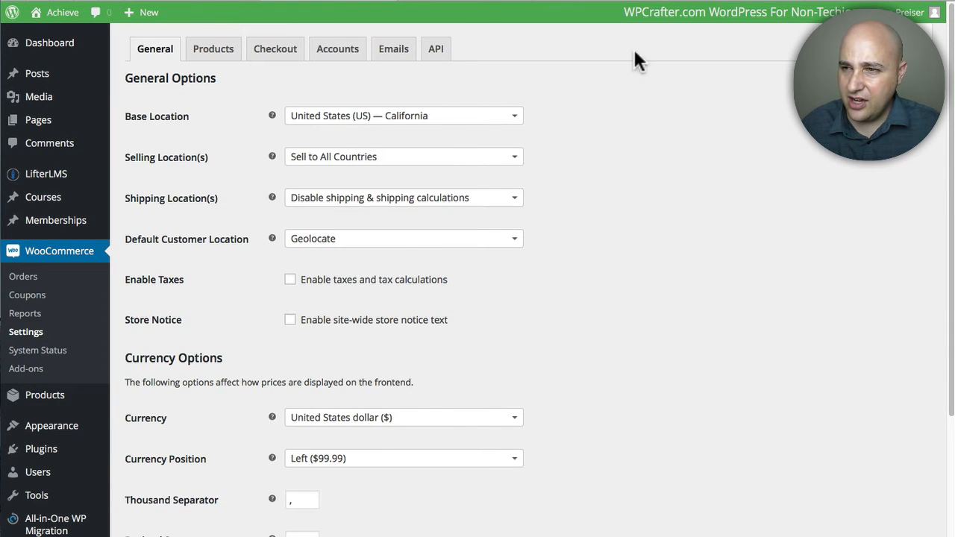
Step: Review the SKU matching section of the LifterLMS knowledge base article
left_click(610, 6)
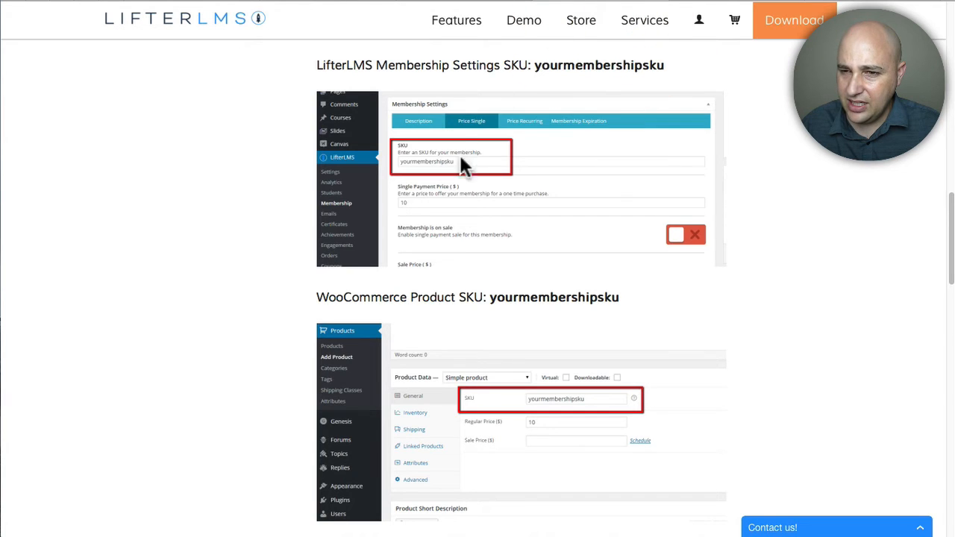
scroll(456, 179, "down", 10)
scroll(456, 183, "down", 3)
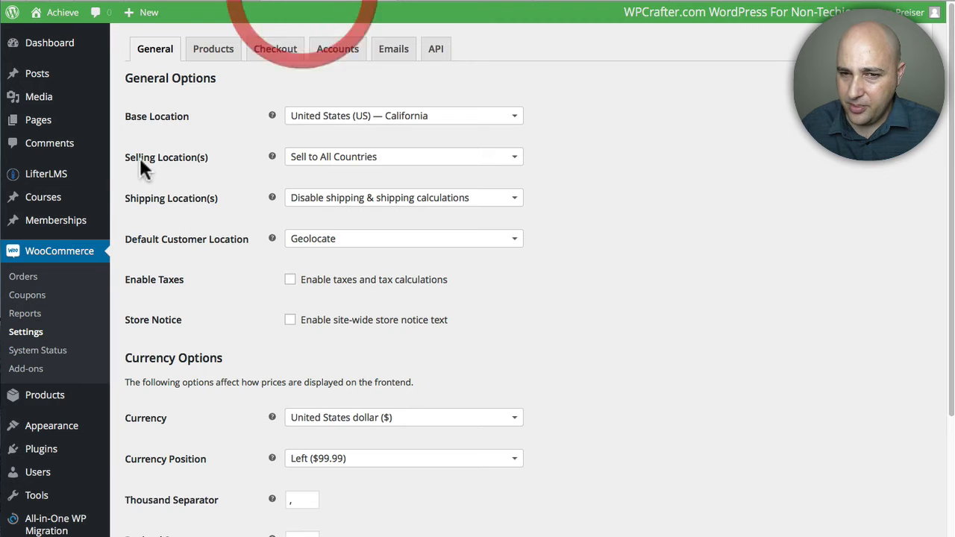
Step: Disable guest checkout in the WooCommerce checkout settings and save the changes
left_click(282, 54)
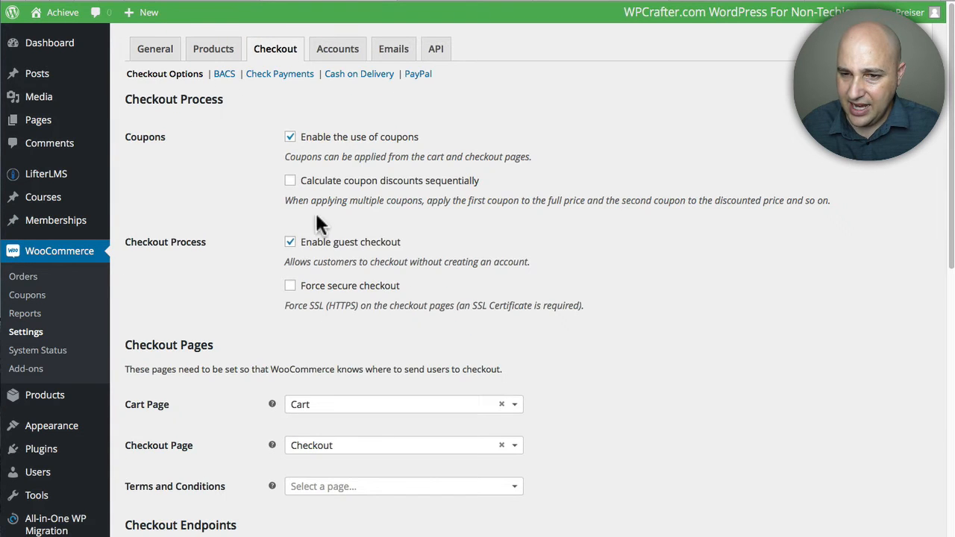
left_click(290, 245)
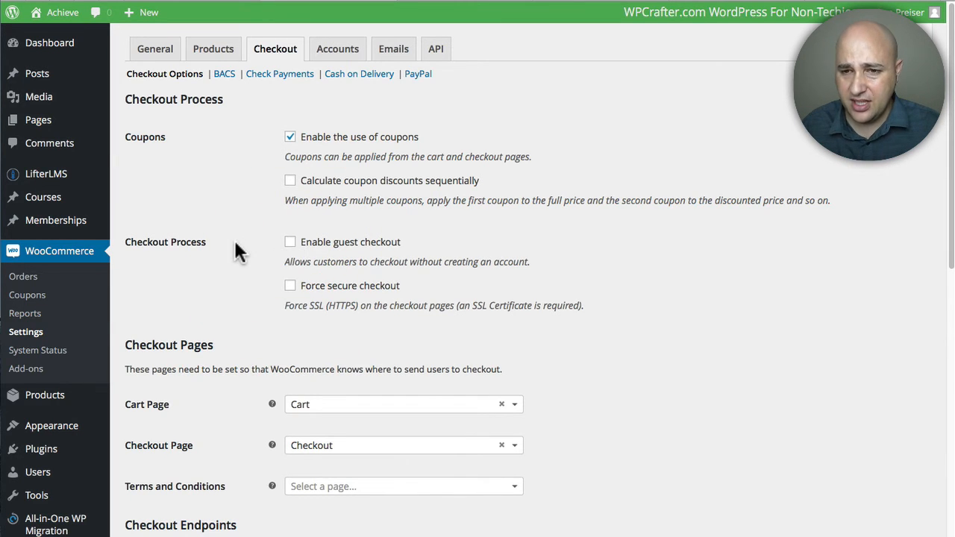
scroll(234, 238, "down", 10)
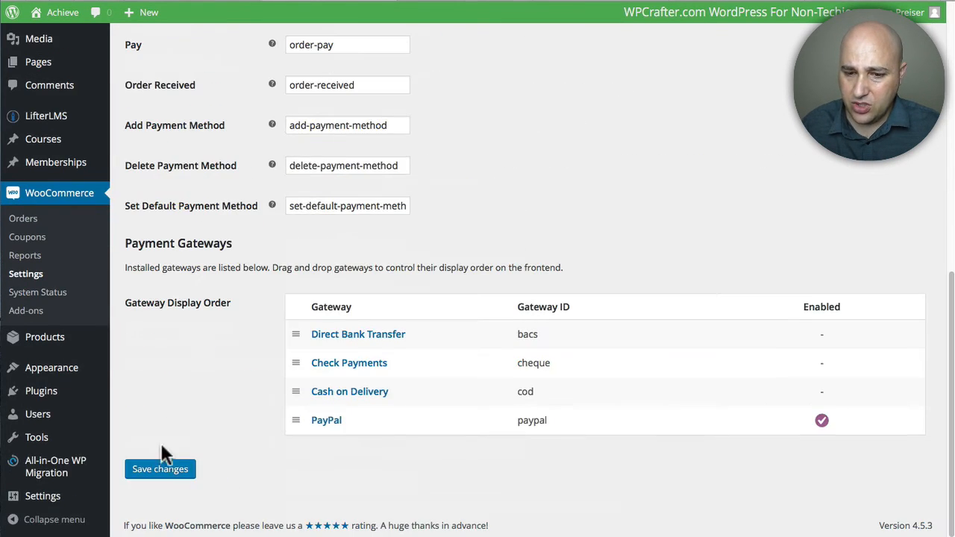
left_click(163, 469)
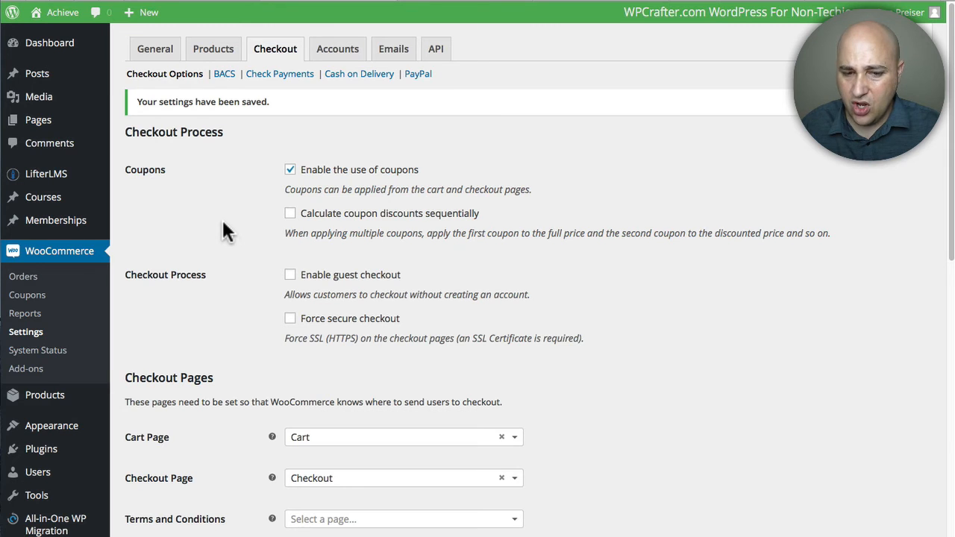
Step: Open the WordPress Essentials course for editing
scroll(217, 222, "down", 1)
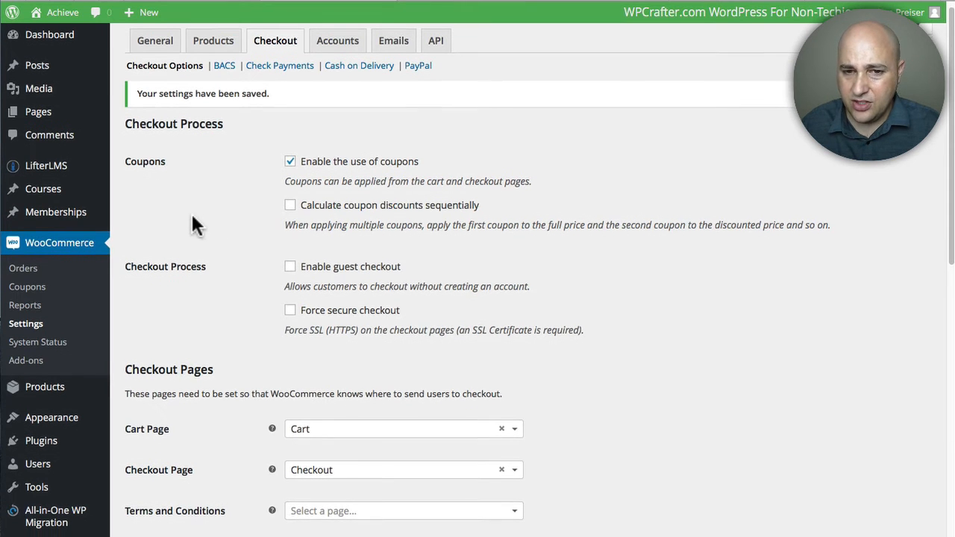
mouse_move(37, 186)
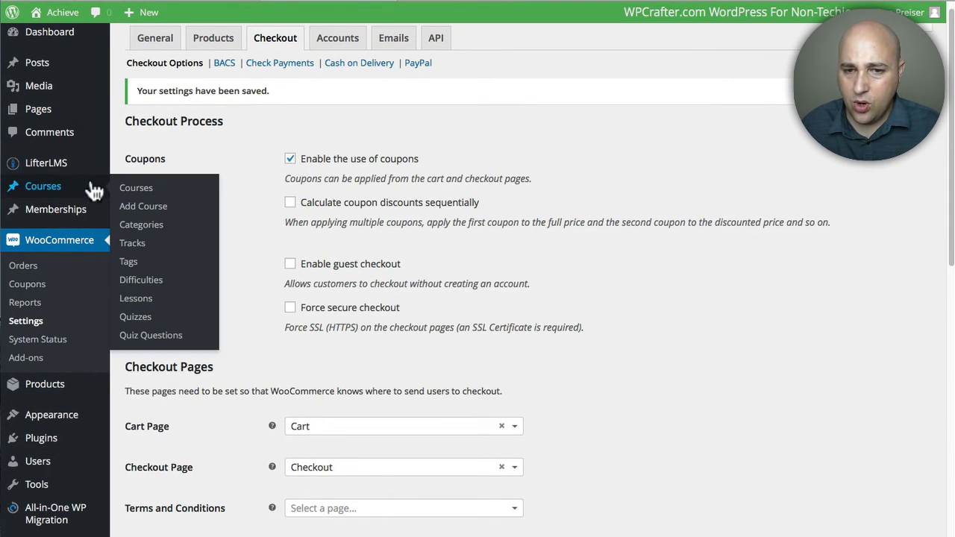
left_click(142, 191)
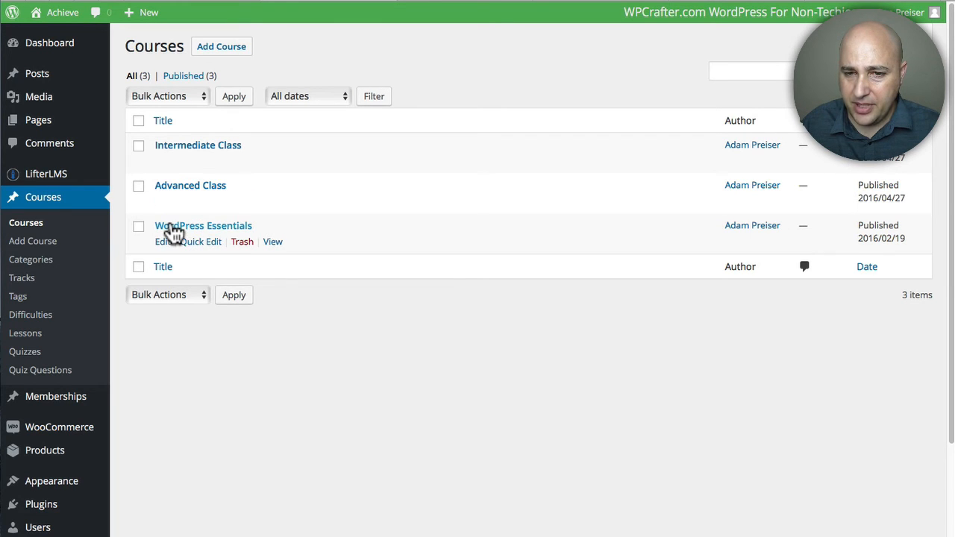
left_click(171, 225)
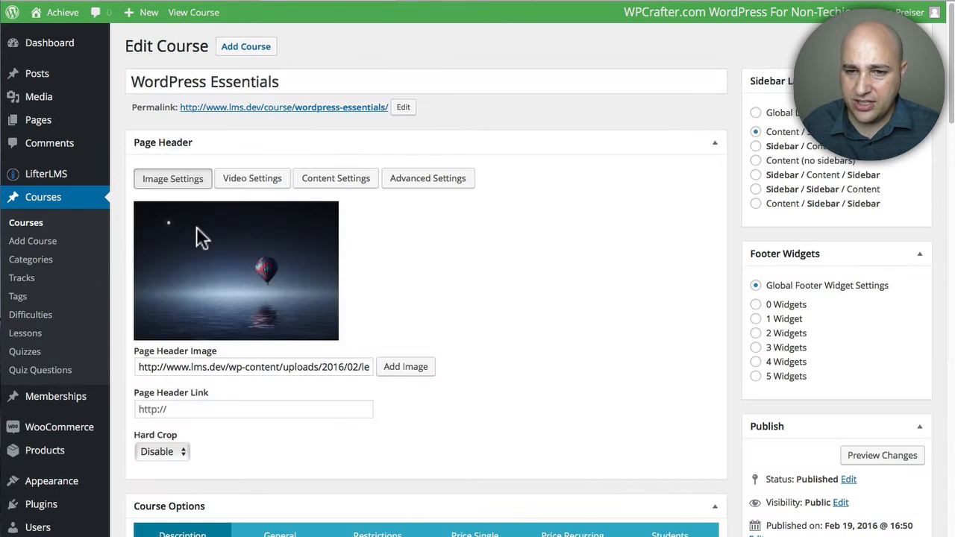
Step: Enter WPE as the SKU in the course's single-price options and update the WordPress Essentials course
scroll(254, 232, "down", 5)
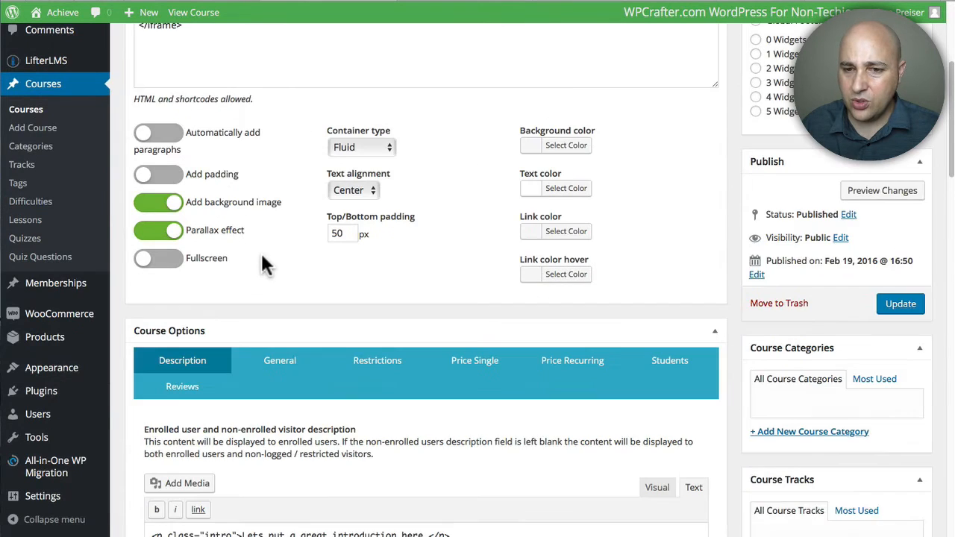
scroll(276, 260, "down", 3)
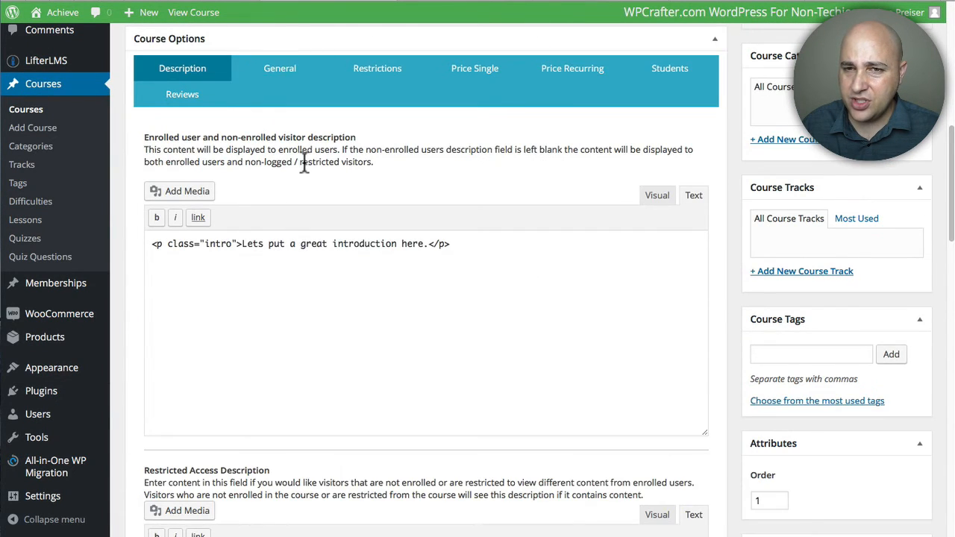
left_click(475, 73)
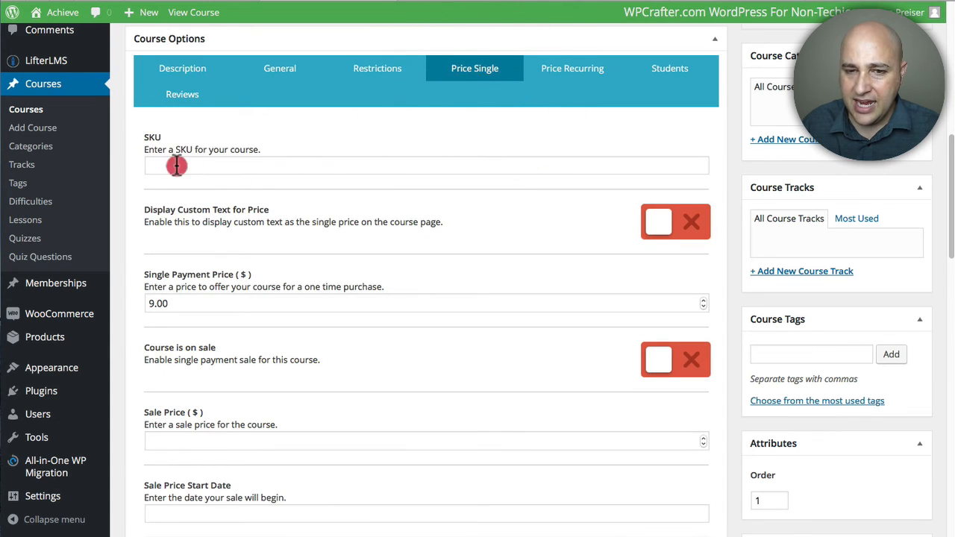
left_click(176, 166)
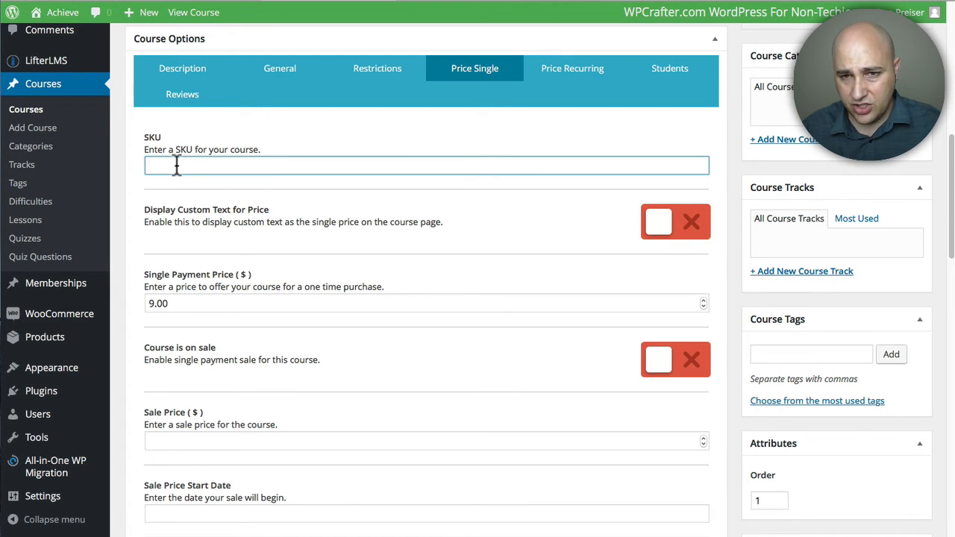
scroll(228, 289, "up", 8)
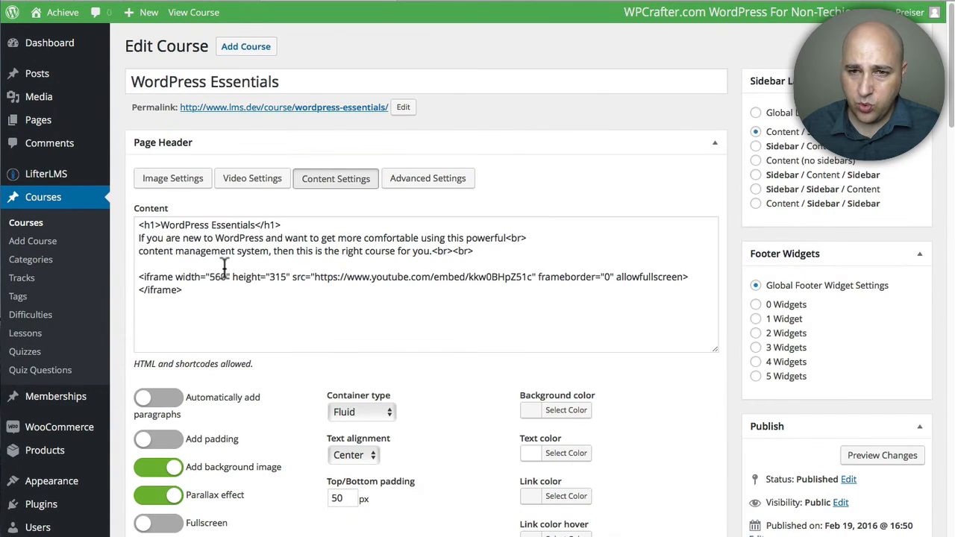
scroll(230, 291, "down", 4)
scroll(219, 386, "down", 1)
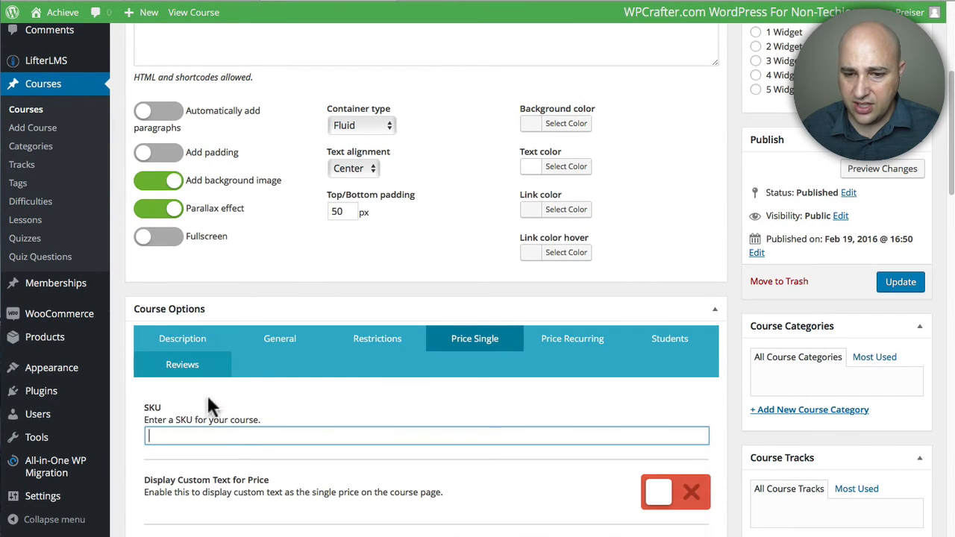
left_click(226, 436)
type("WP")
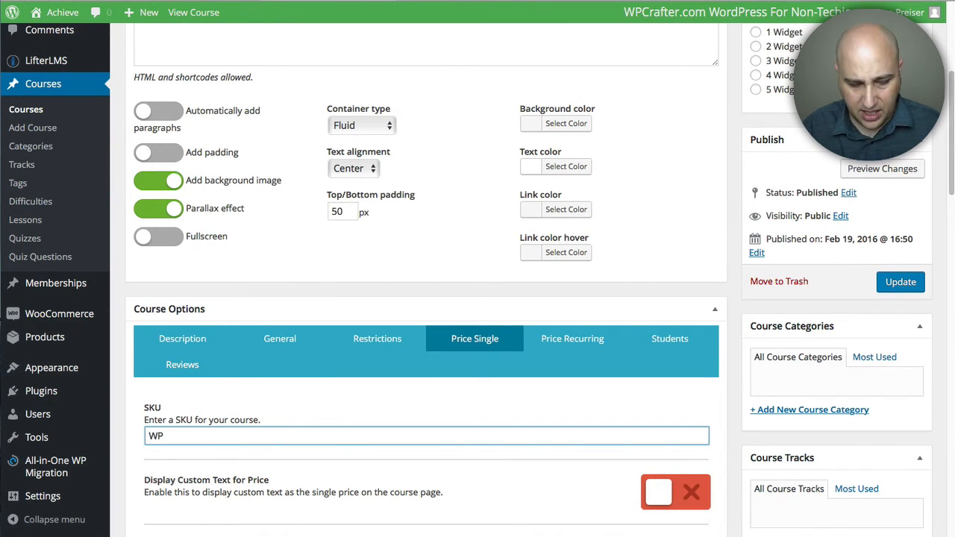
type("E")
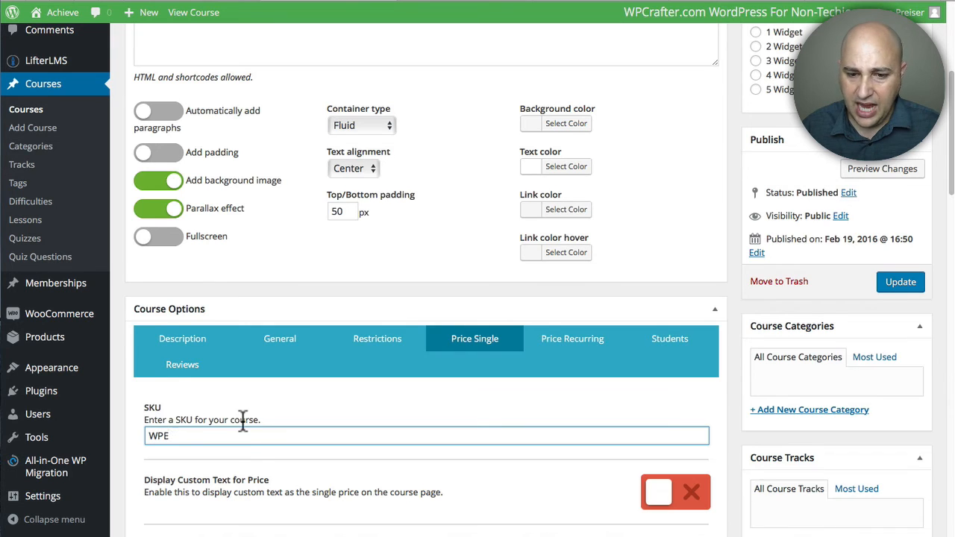
scroll(241, 420, "down", 4)
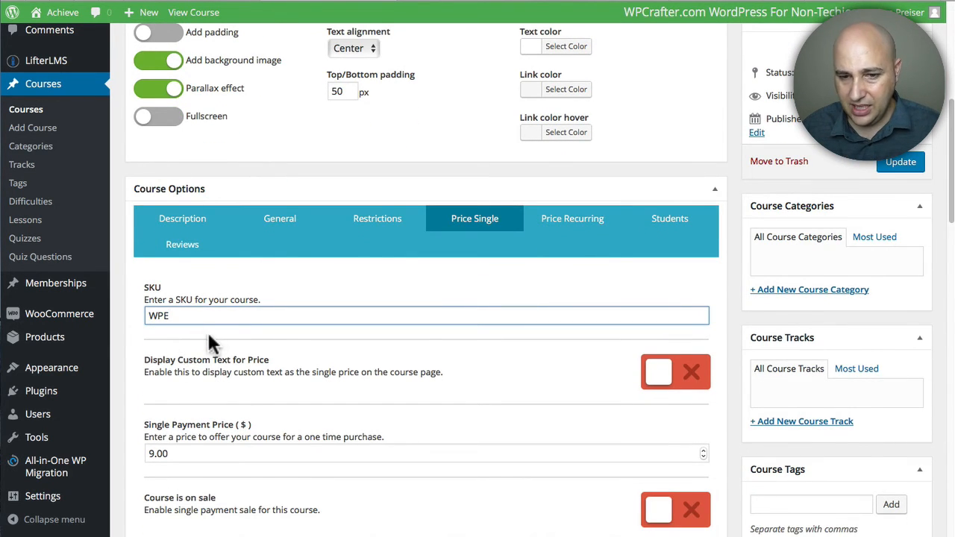
left_click(206, 333)
scroll(223, 329, "down", 3)
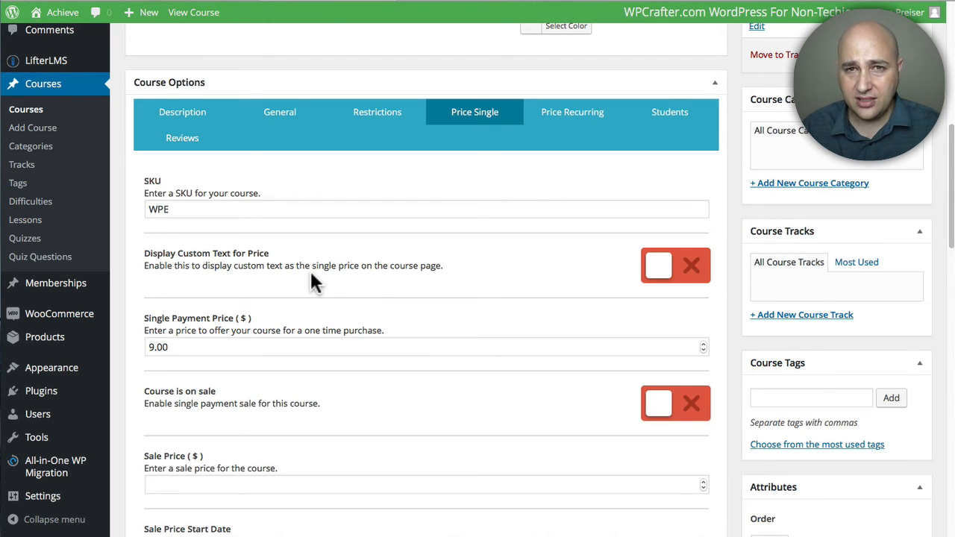
scroll(310, 269, "down", 5)
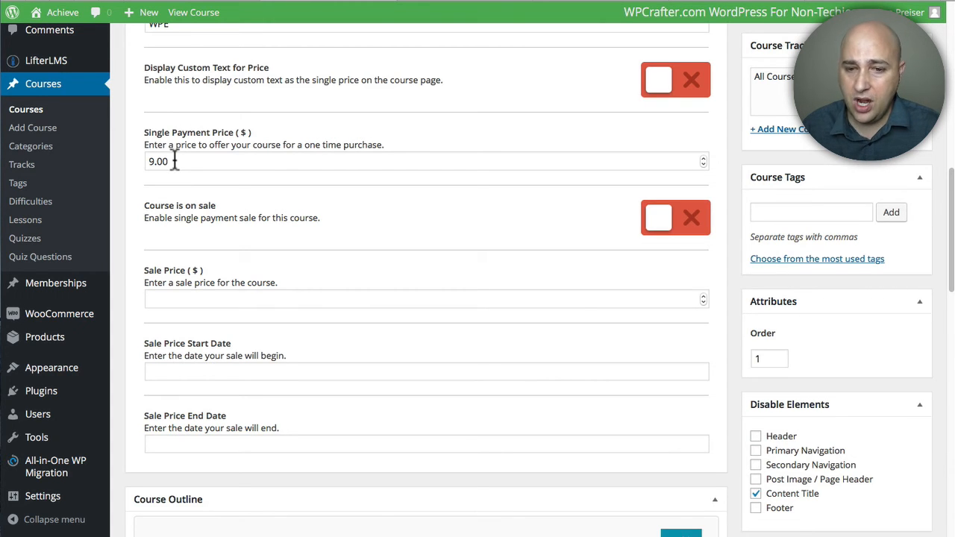
scroll(230, 234, "up", 5)
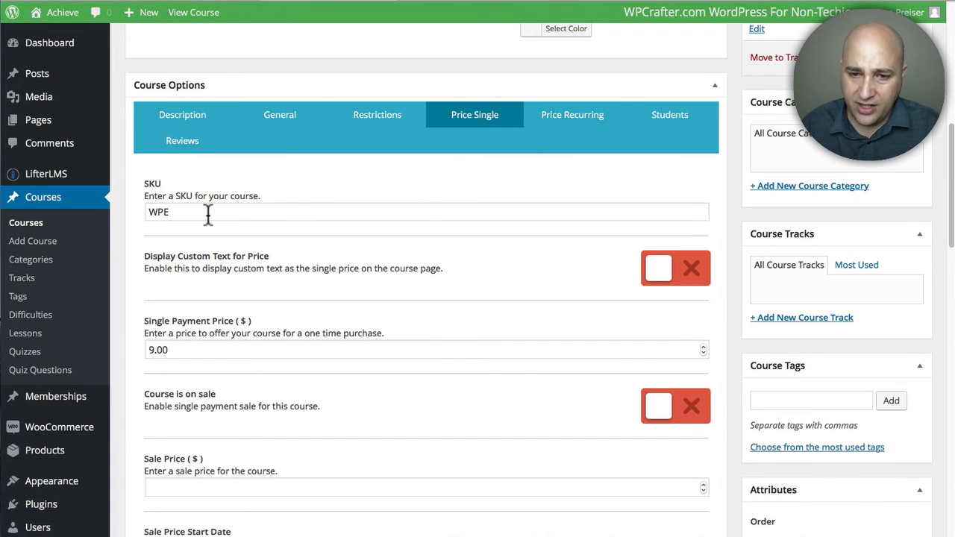
scroll(207, 213, "down", 2)
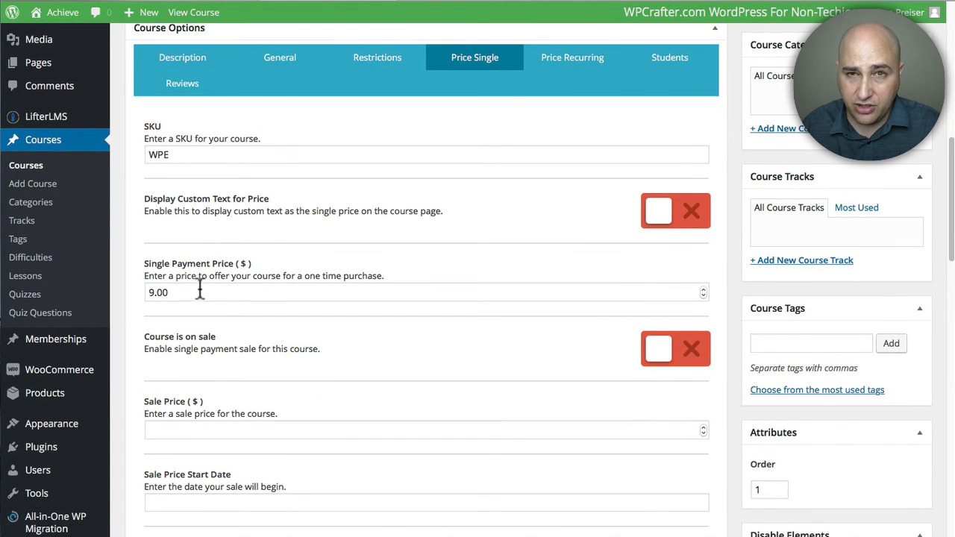
scroll(523, 299, "up", 10)
left_click(891, 312)
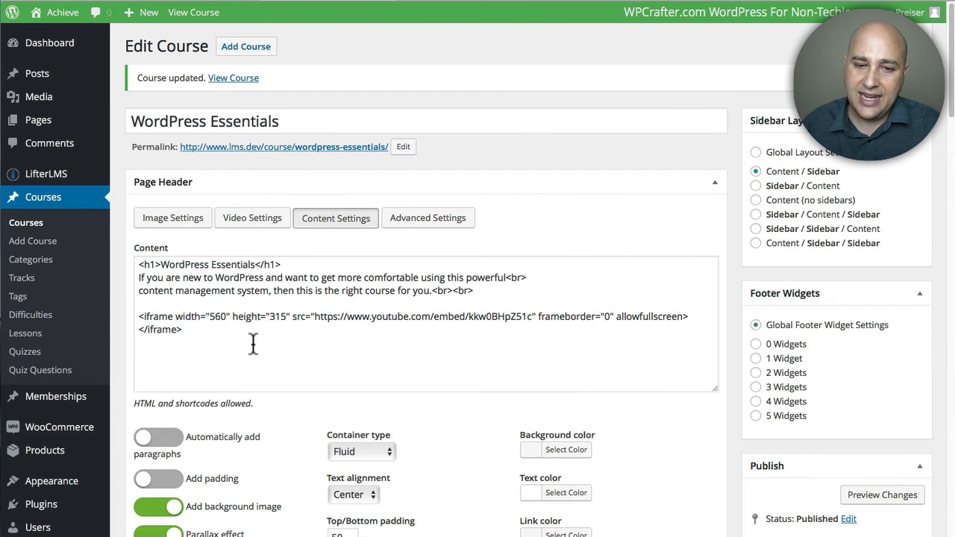
Step: Add a new WooCommerce product named WordPress Essentials
scroll(142, 355, "down", 5)
mouse_move(46, 292)
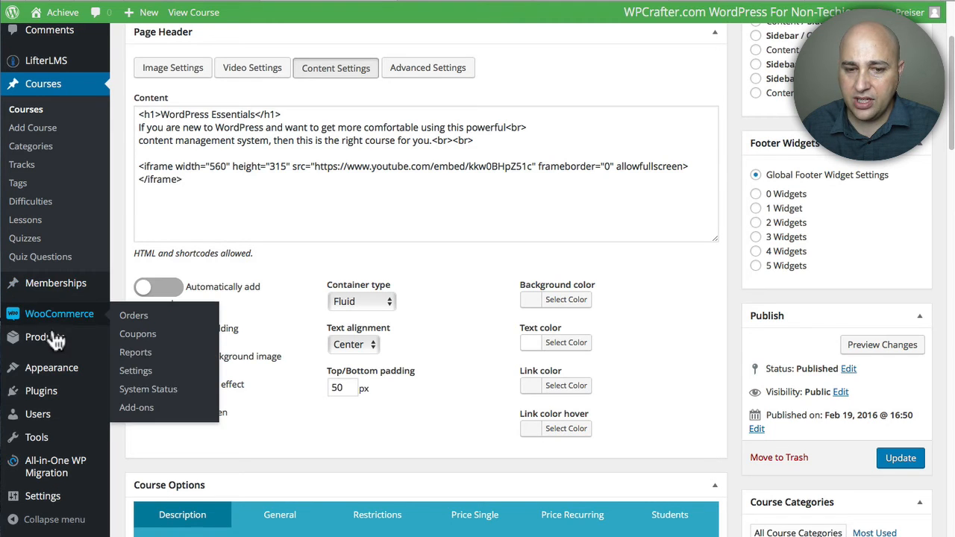
mouse_move(44, 337)
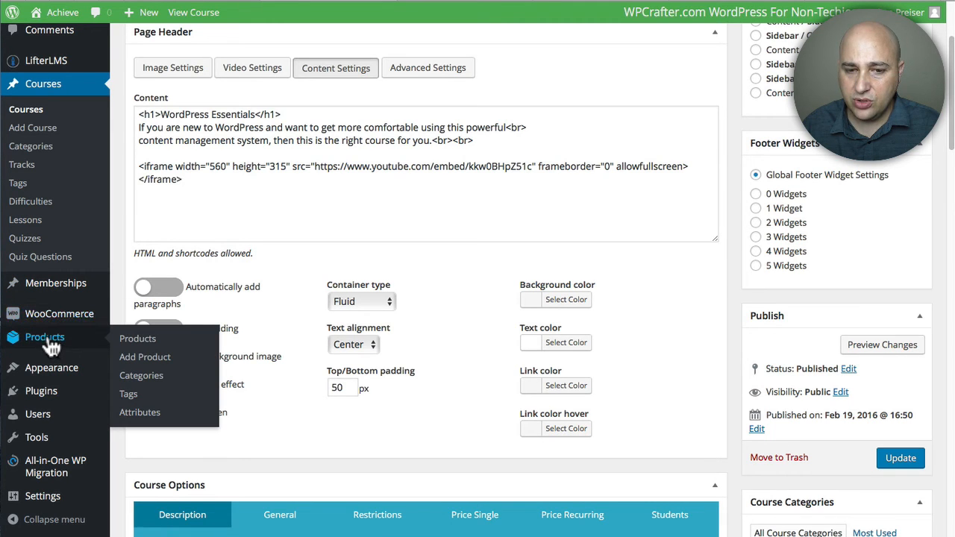
left_click(144, 359)
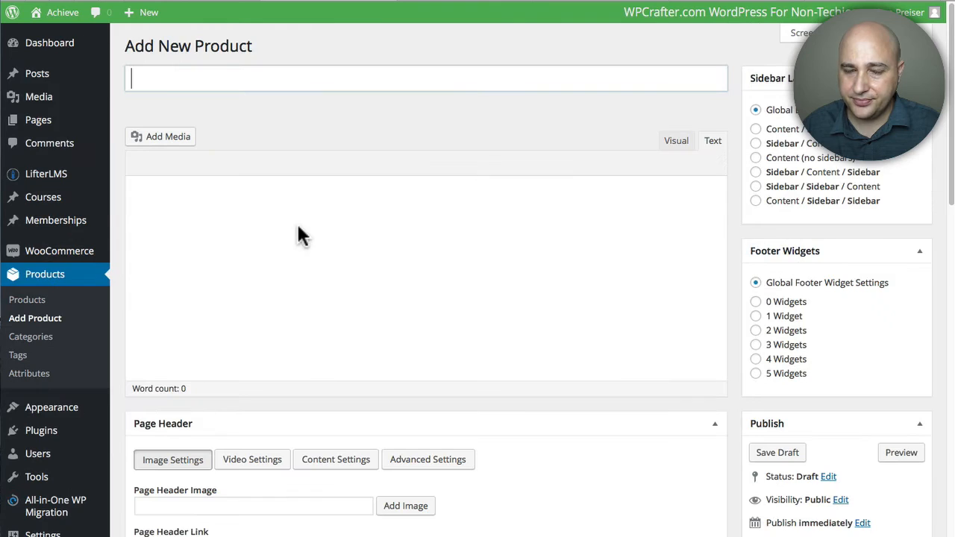
left_click(258, 79)
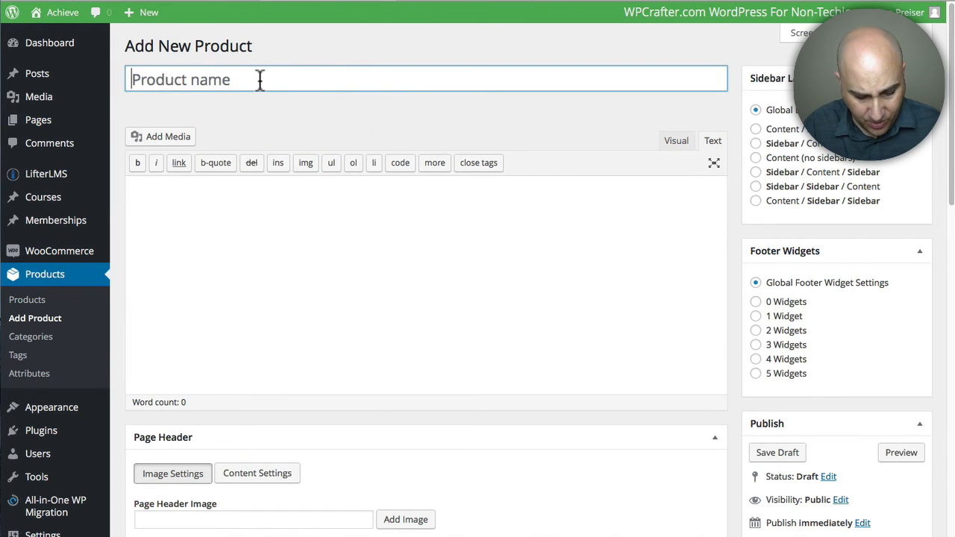
type("WordPress Essentials")
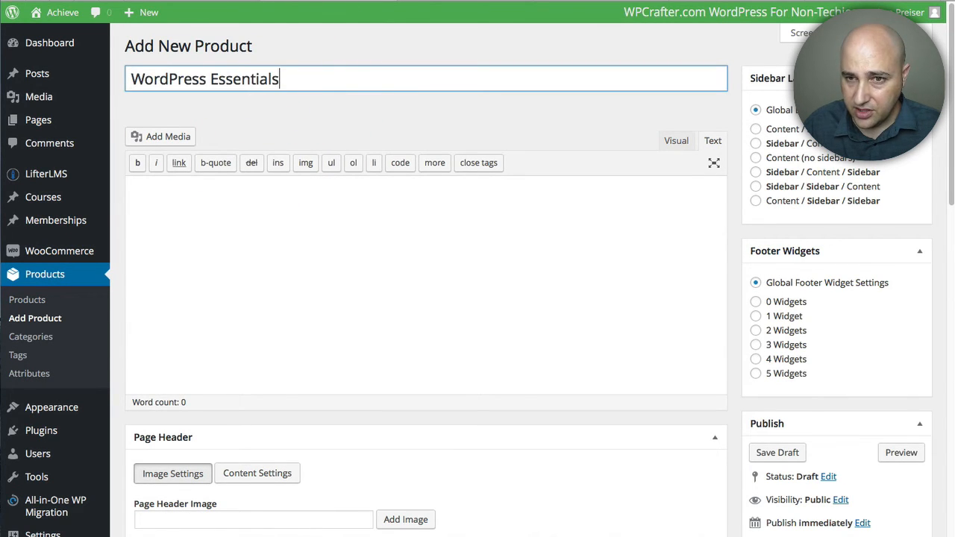
Step: Set the product's regular price to 9.00 and mark it as a virtual product
left_click(409, 100)
scroll(433, 125, "down", 3)
scroll(348, 137, "down", 2)
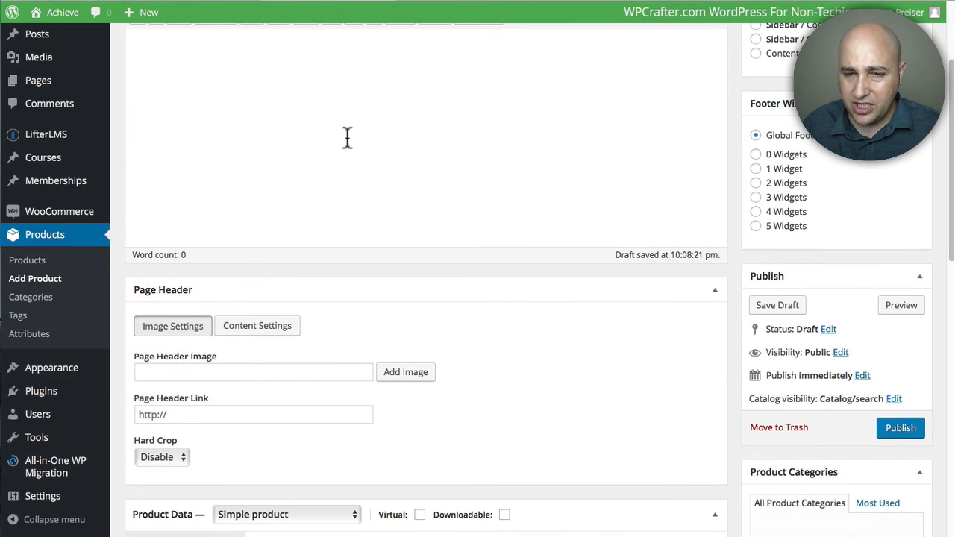
scroll(344, 142, "down", 3)
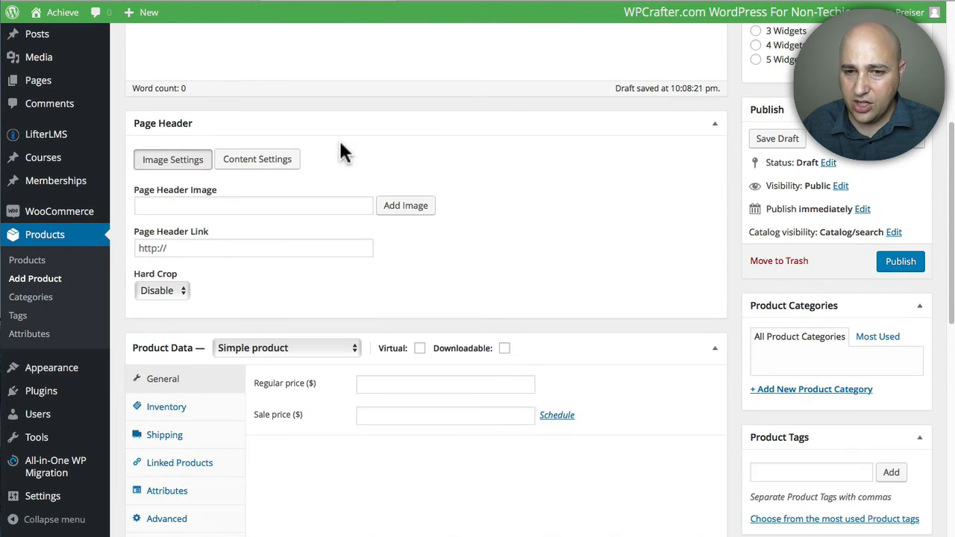
scroll(340, 151, "down", 5)
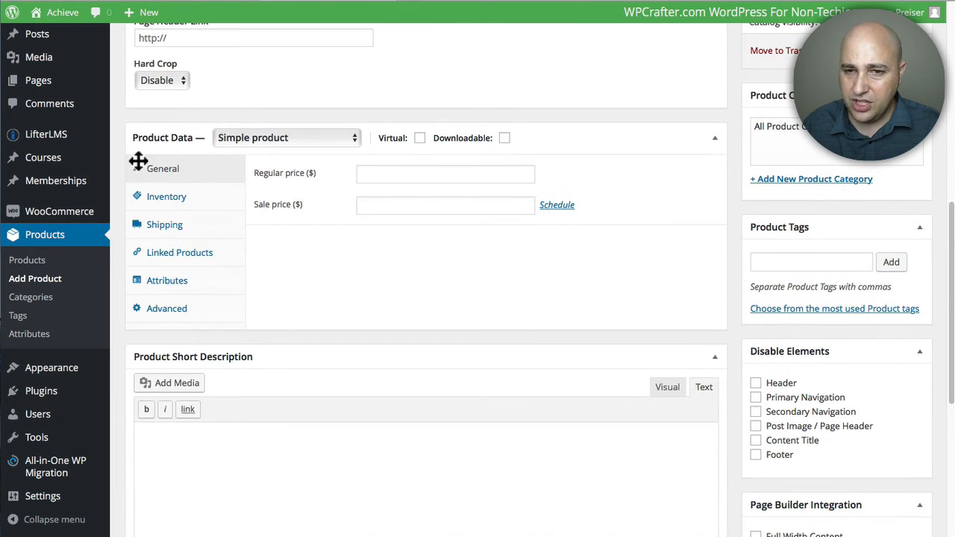
left_click(387, 173)
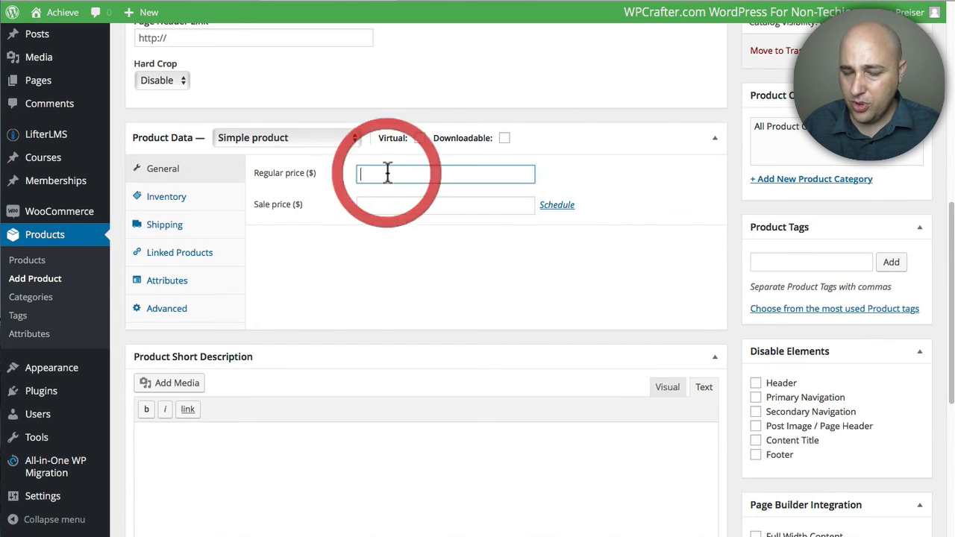
type("9.00")
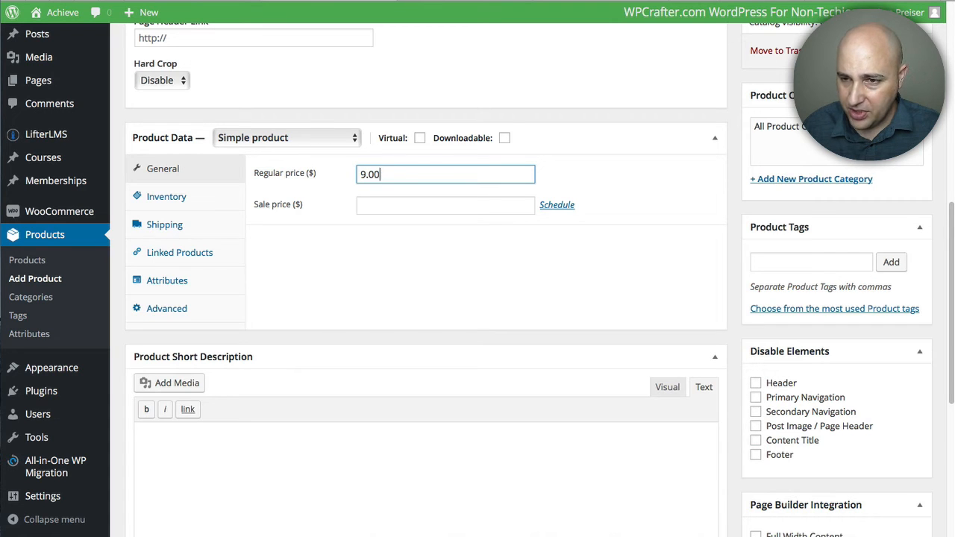
left_click(423, 143)
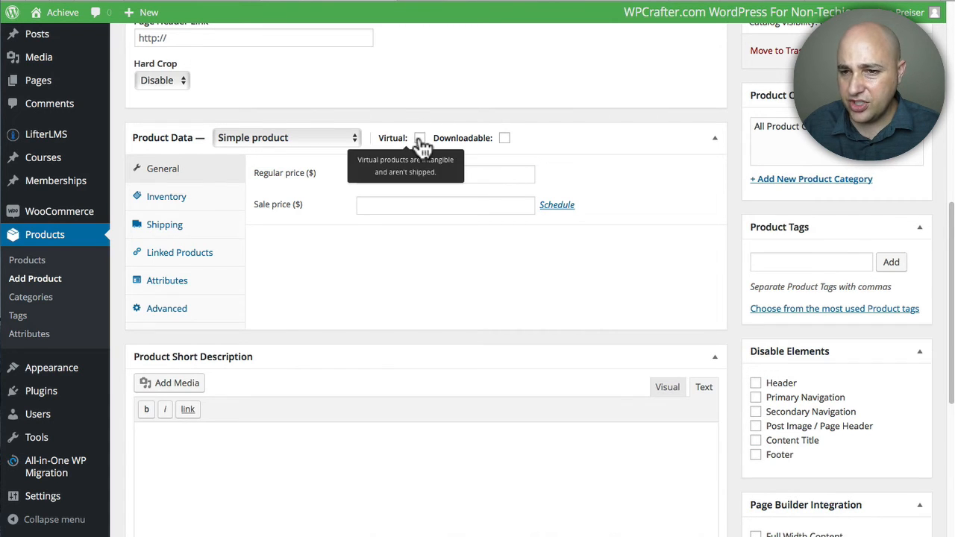
left_click(420, 138)
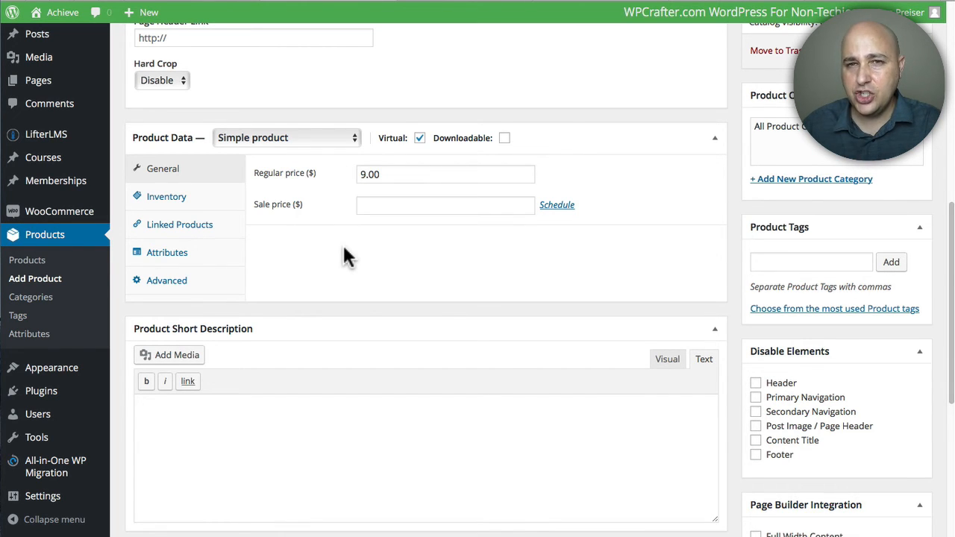
Step: Enter WPE as the product's SKU in its inventory data to match the course
left_click(162, 200)
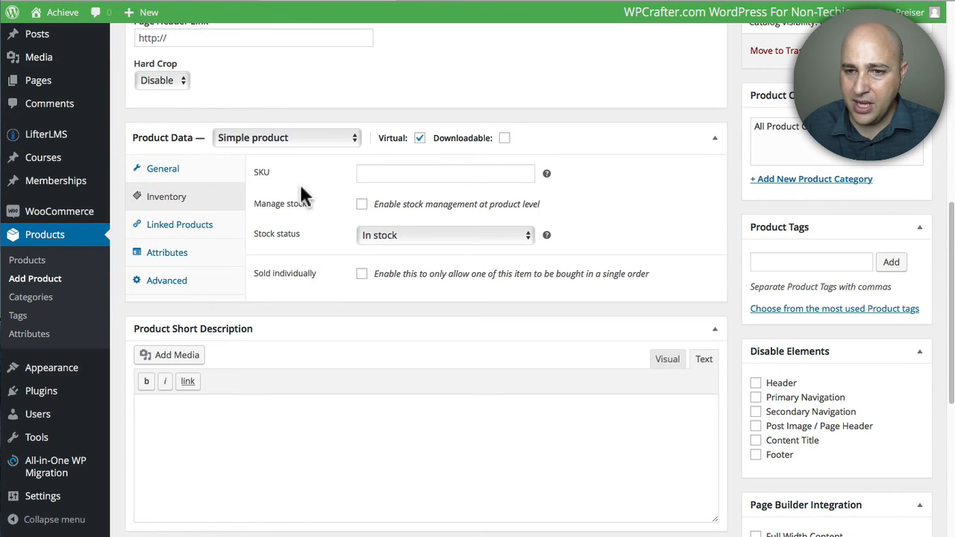
left_click(385, 171)
type("WPE")
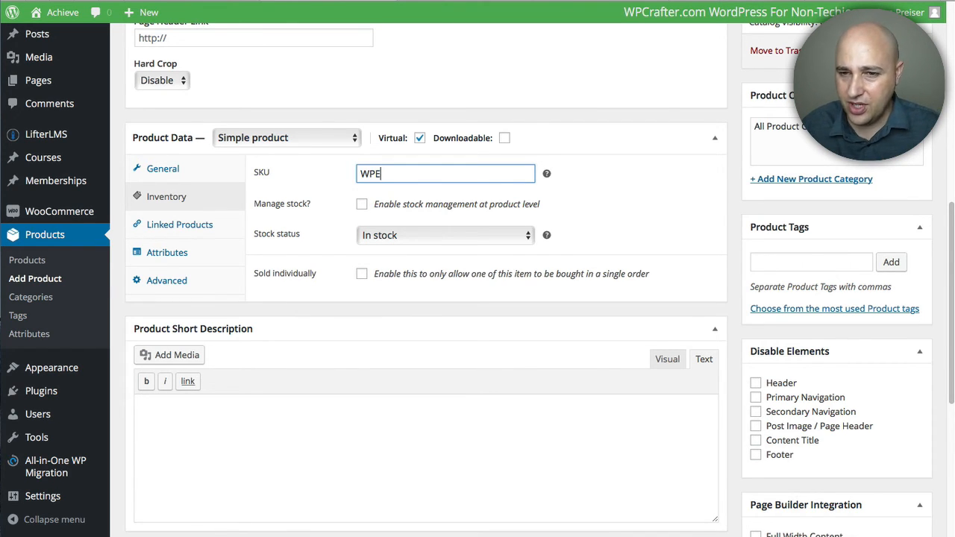
scroll(331, 189, "down", 1)
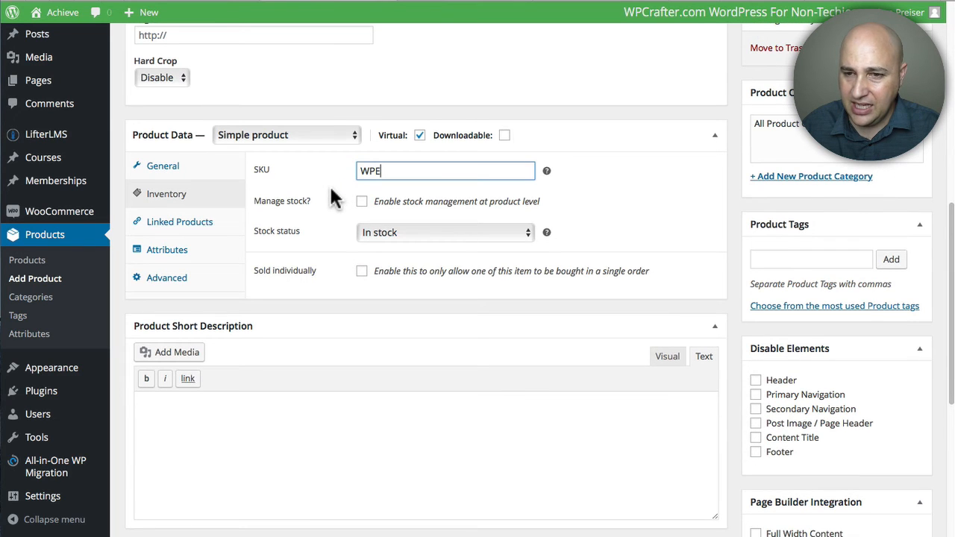
left_click(331, 190)
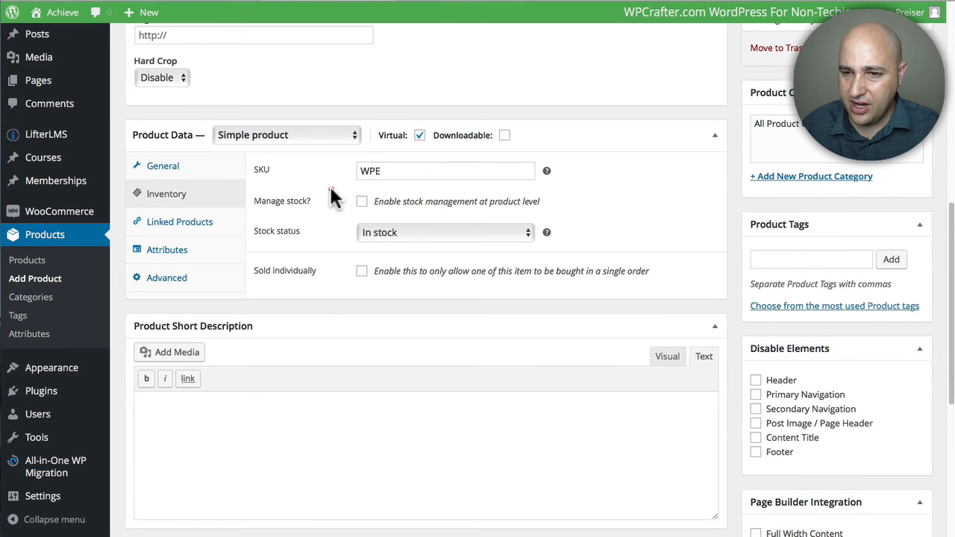
left_click(160, 279)
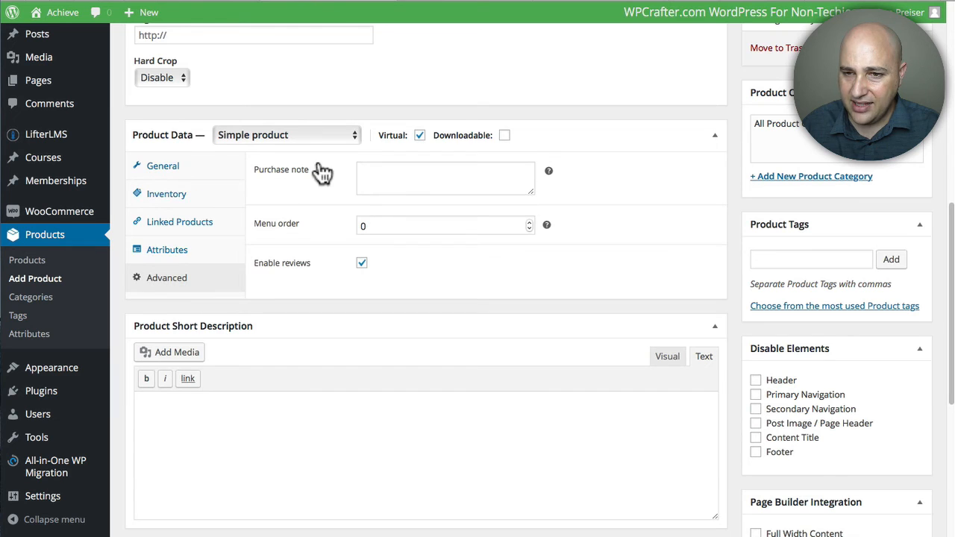
left_click(372, 169)
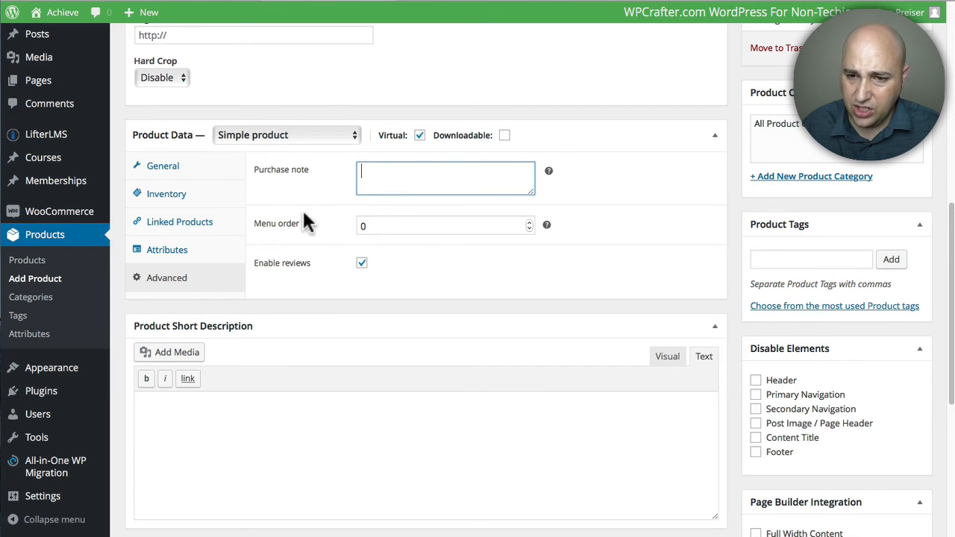
left_click(177, 166)
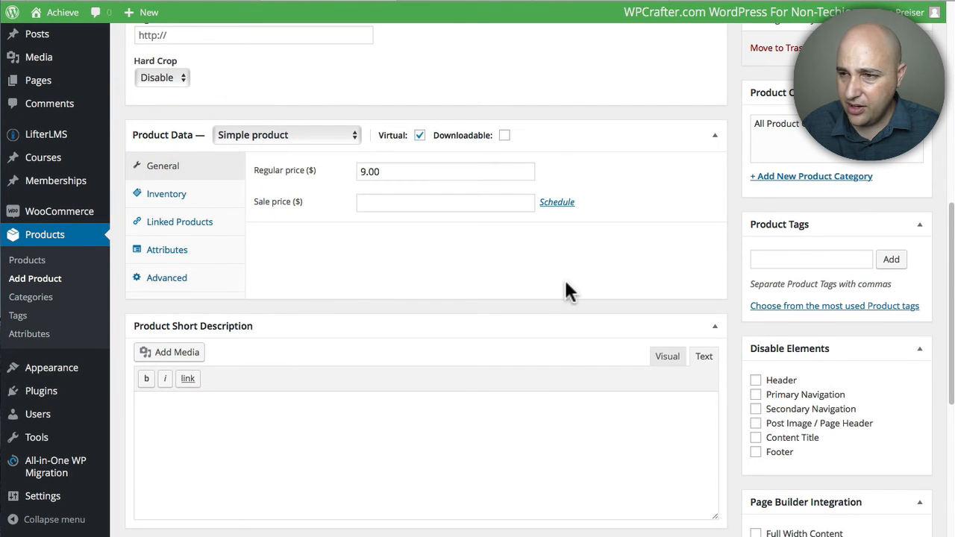
scroll(599, 282, "up", 1)
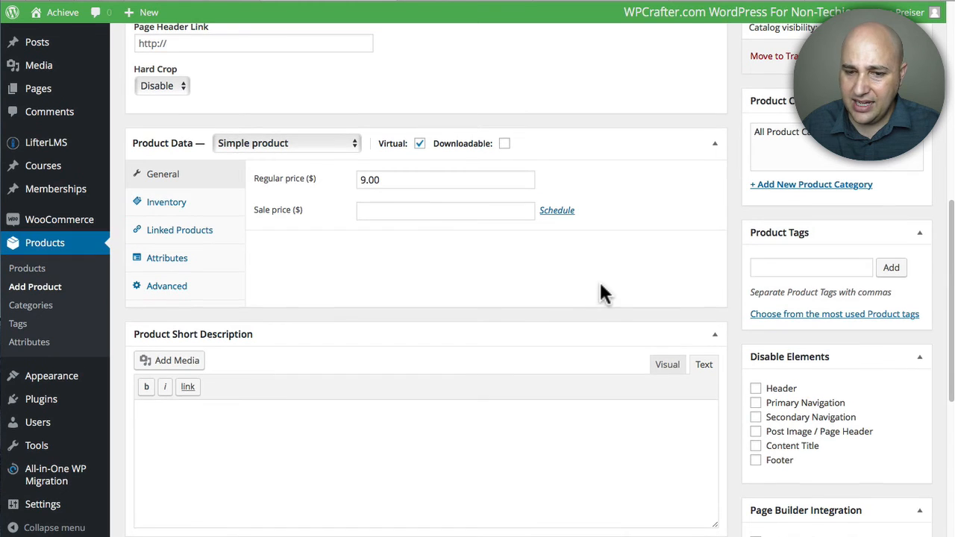
scroll(629, 293, "up", 5)
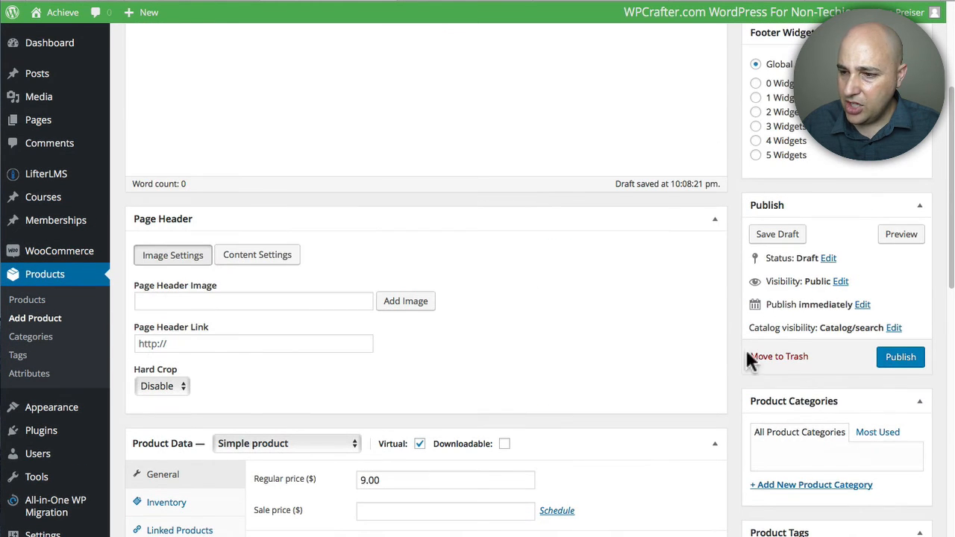
Step: Publish the WordPress Essentials product
left_click(898, 357)
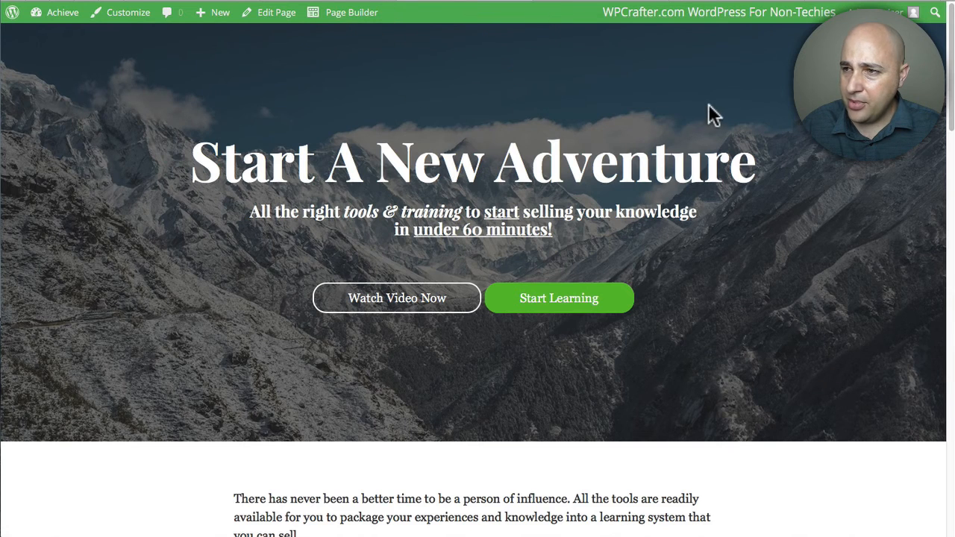
Step: Open the WordPress Essentials course from the site's homepage and add it to the cart
scroll(458, 170, "down", 1)
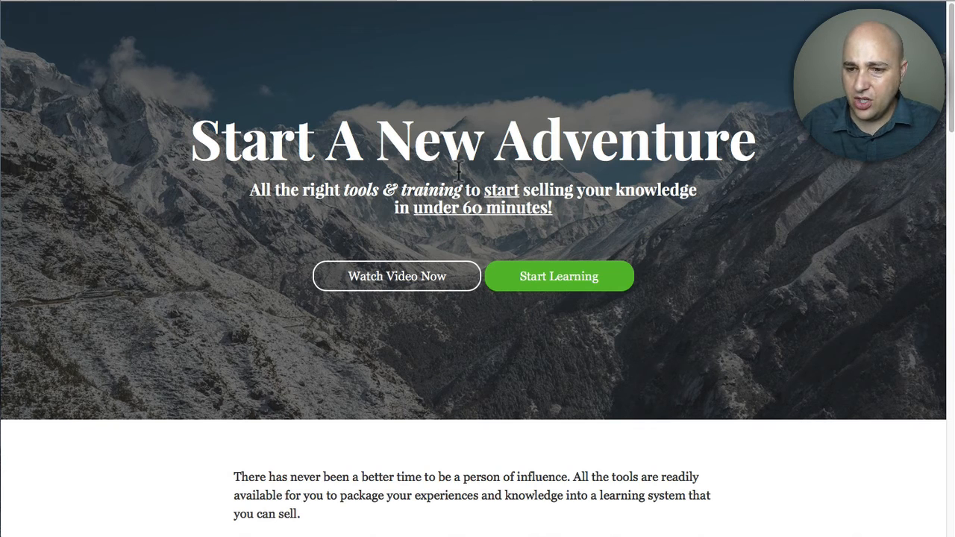
scroll(350, 162, "down", 5)
scroll(350, 165, "down", 5)
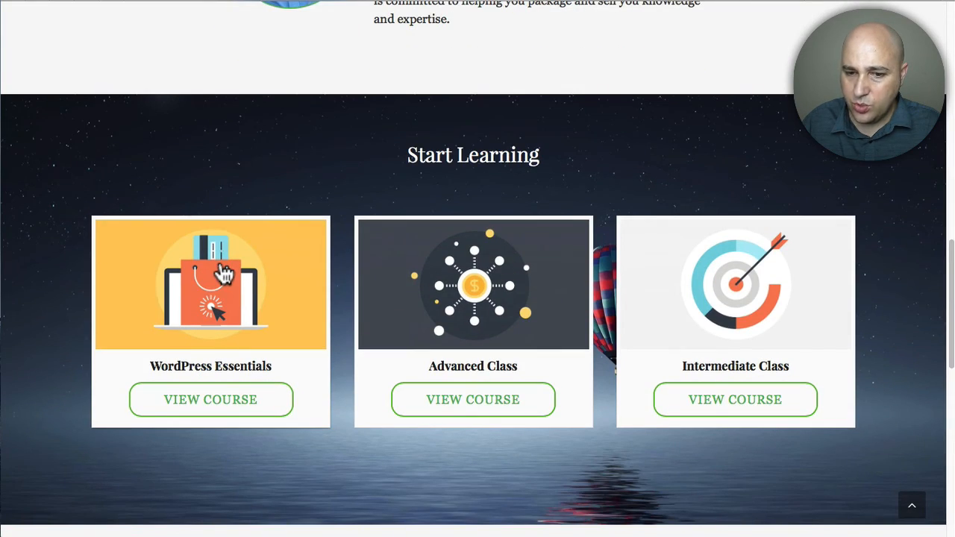
left_click(224, 274)
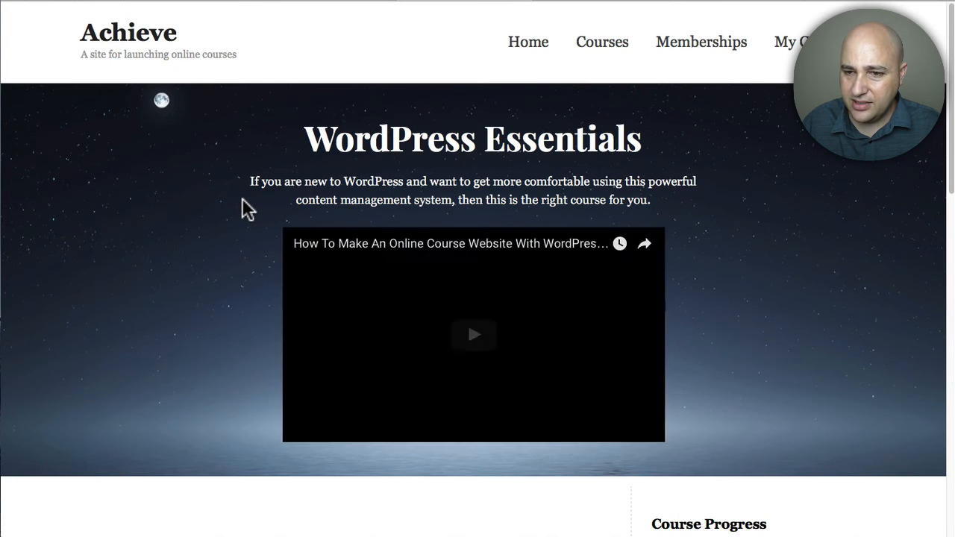
scroll(242, 200, "down", 4)
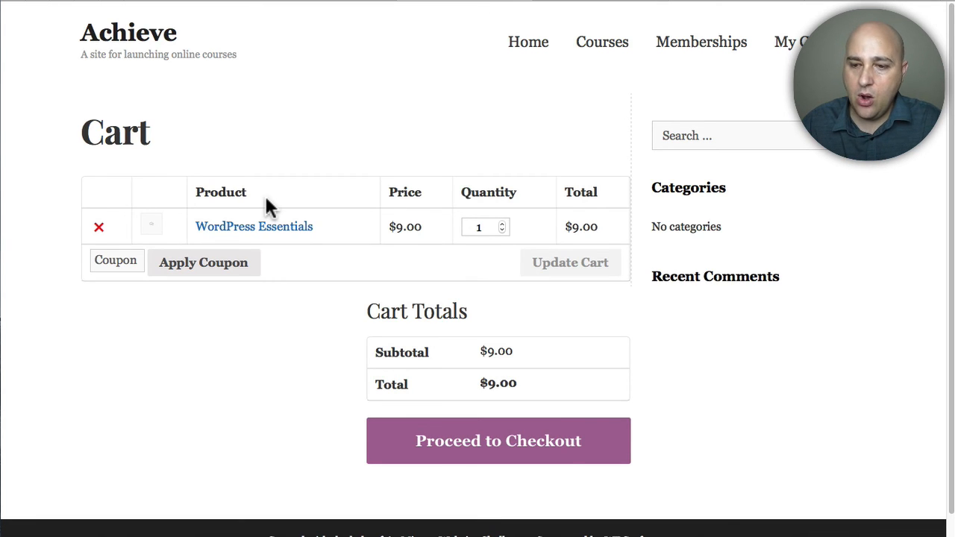
Step: Proceed to checkout and look over the billing form and order summary for the WordPress Essentials purchase
left_click(497, 447)
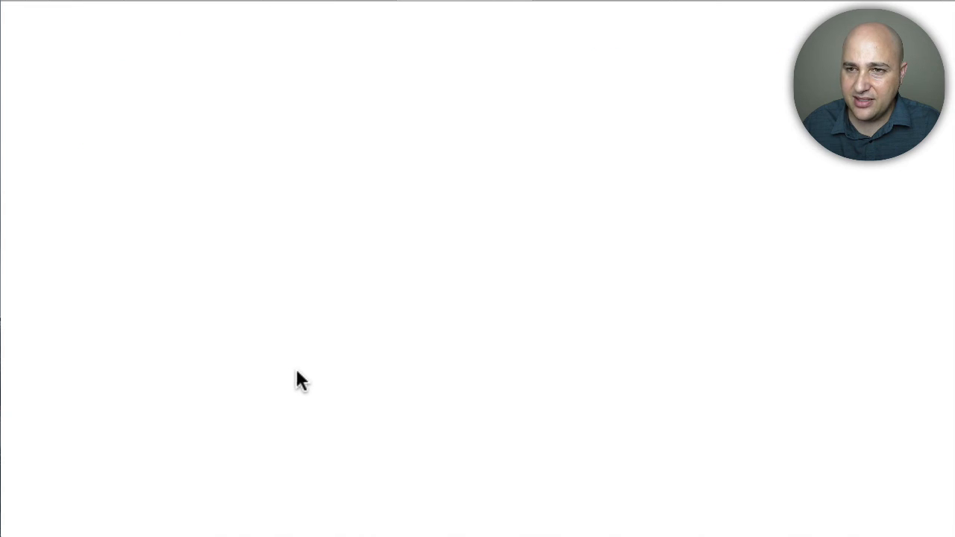
scroll(297, 373, "down", 4)
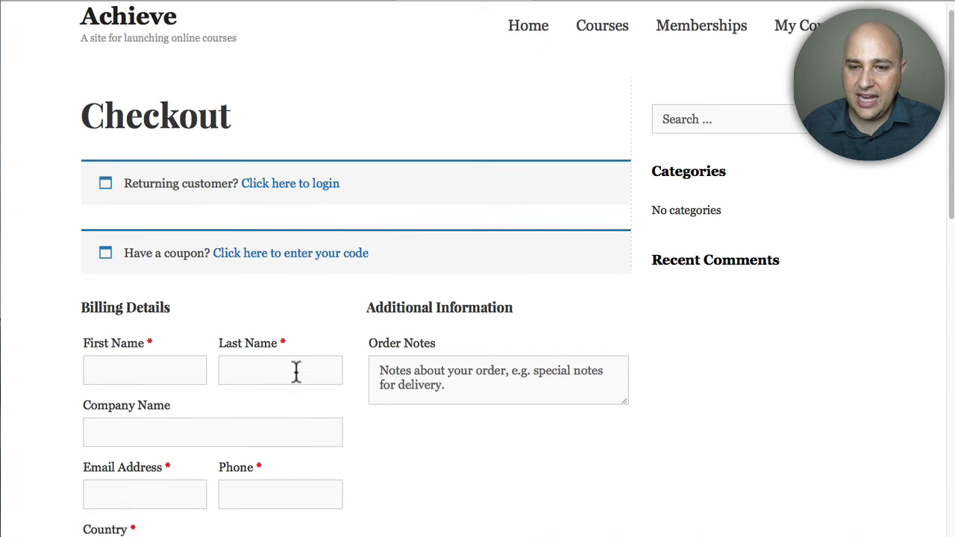
scroll(292, 373, "down", 2)
scroll(355, 368, "down", 5)
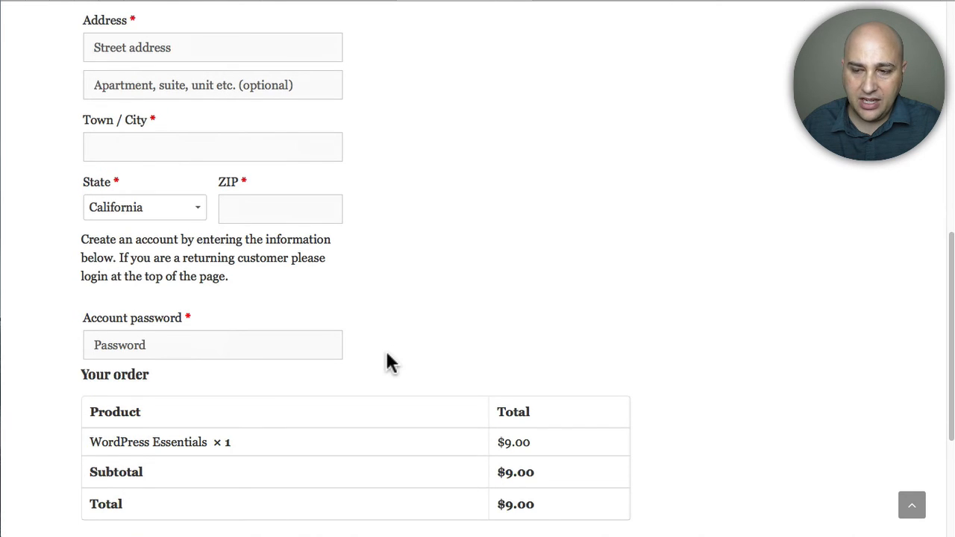
scroll(387, 362, "up", 8)
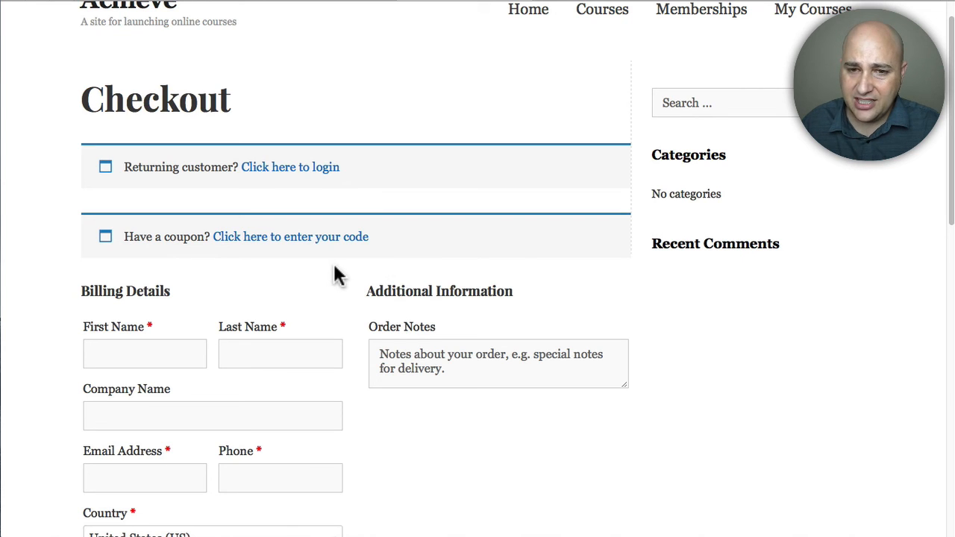
scroll(332, 264, "down", 1)
scroll(384, 274, "up", 1)
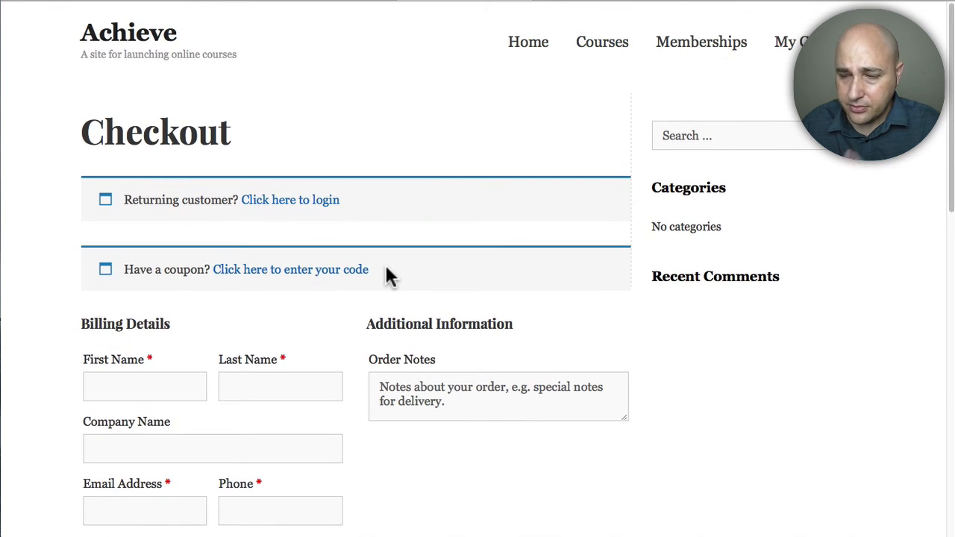